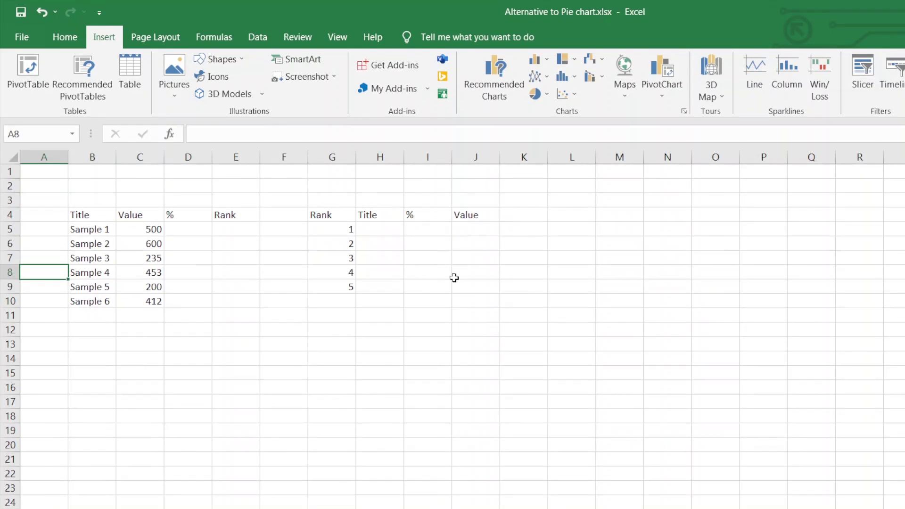
# Step: AutoSum the Value column into C11, giving a total of 2400
pyautogui.click(192, 232)
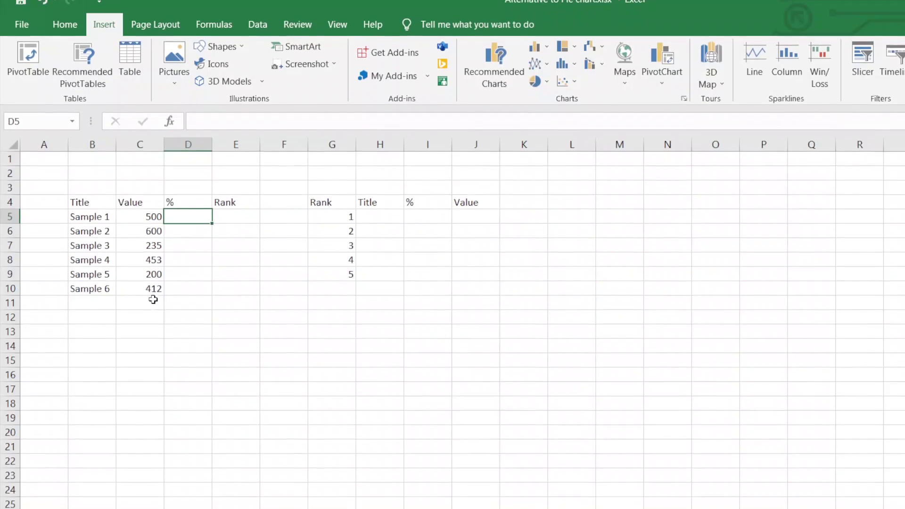
pyautogui.click(150, 315)
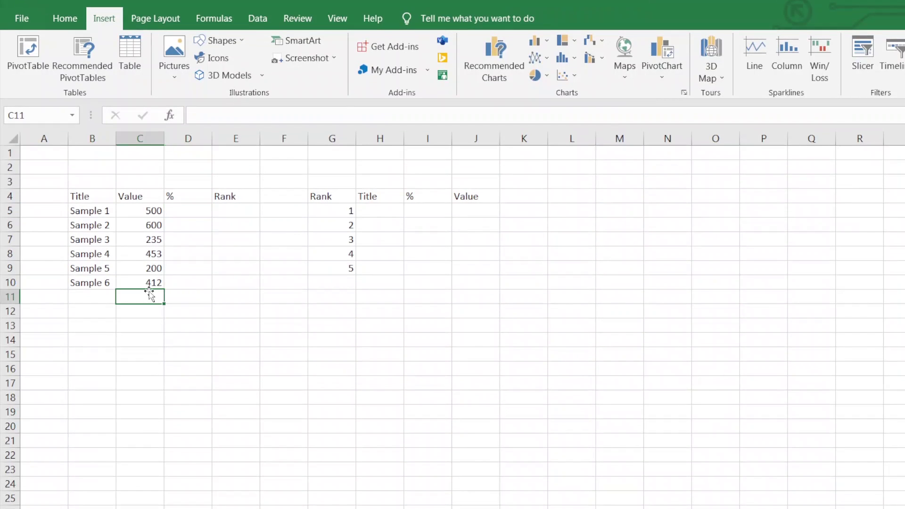
pyautogui.hotkey('alt', '=')
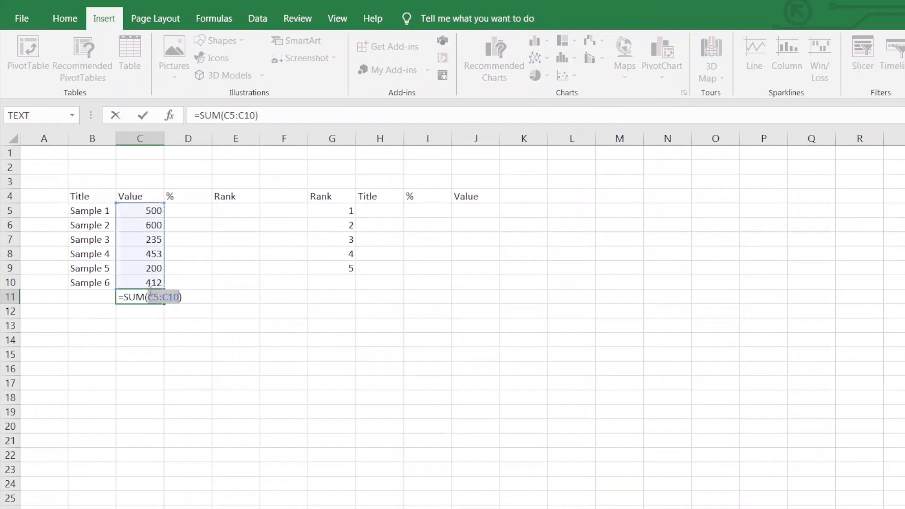
pyautogui.press('Return')
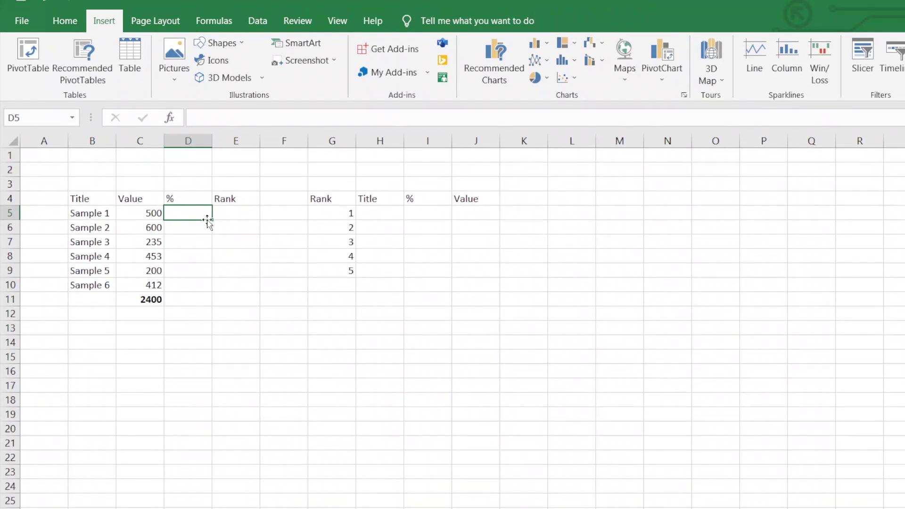
# Step: Enter =C5/$C$11 in D5 and fill it down to D10
pyautogui.write('=')
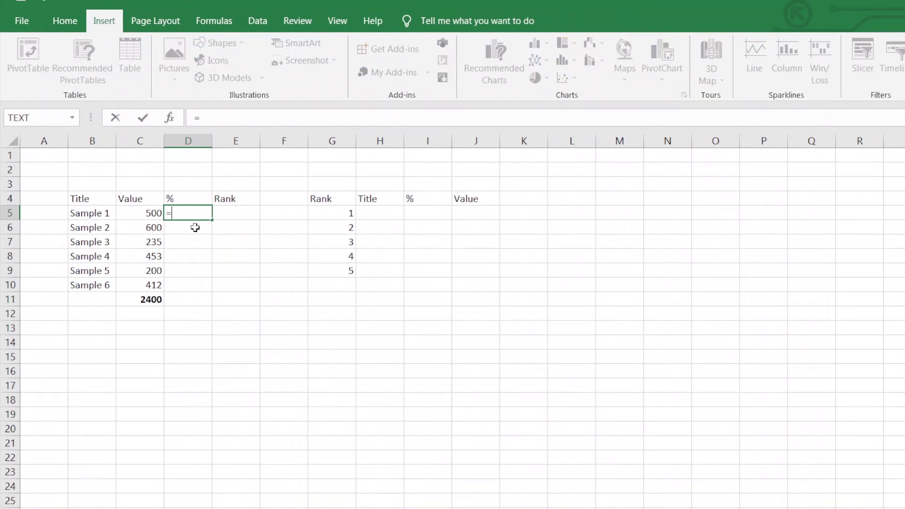
pyautogui.click(142, 215)
pyautogui.write('/')
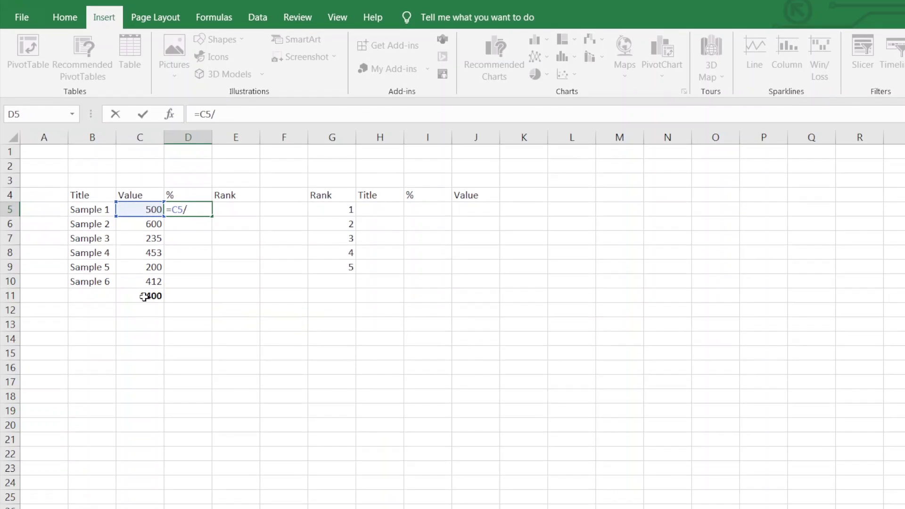
pyautogui.click(144, 296)
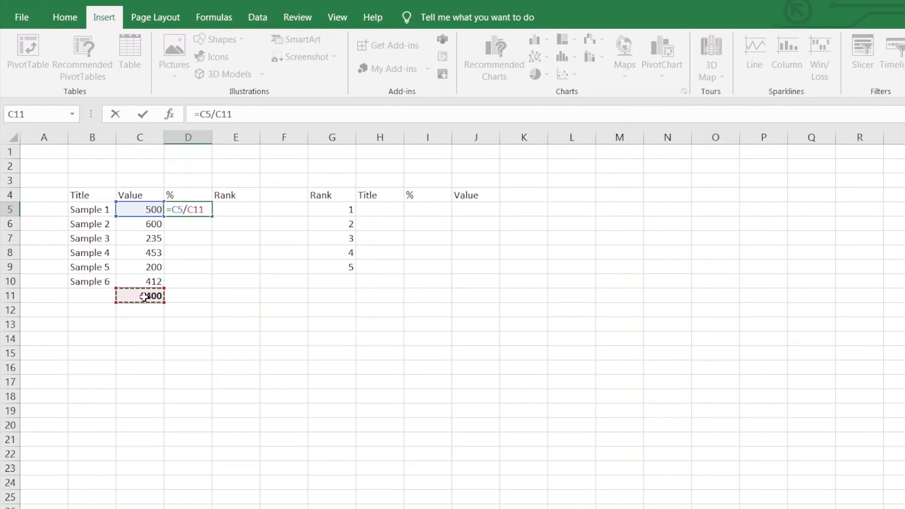
pyautogui.press('F4')
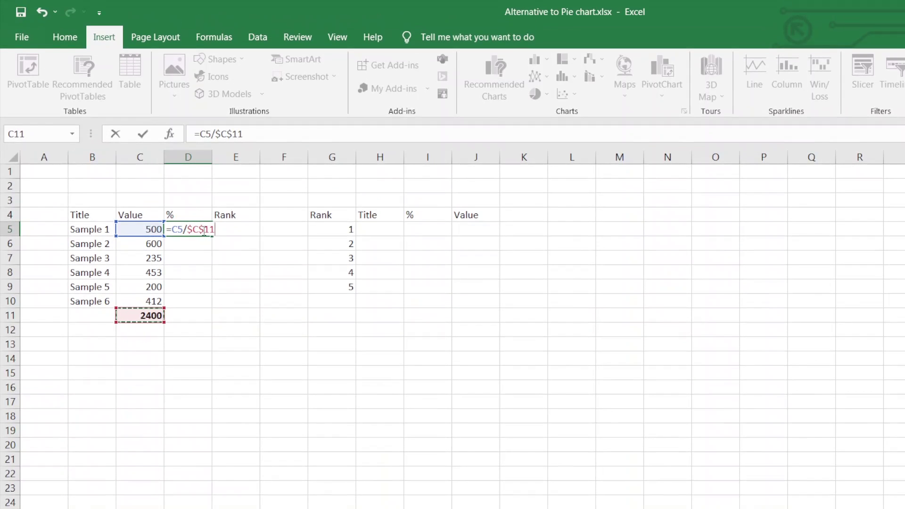
pyautogui.press('Return')
pyautogui.click(204, 231)
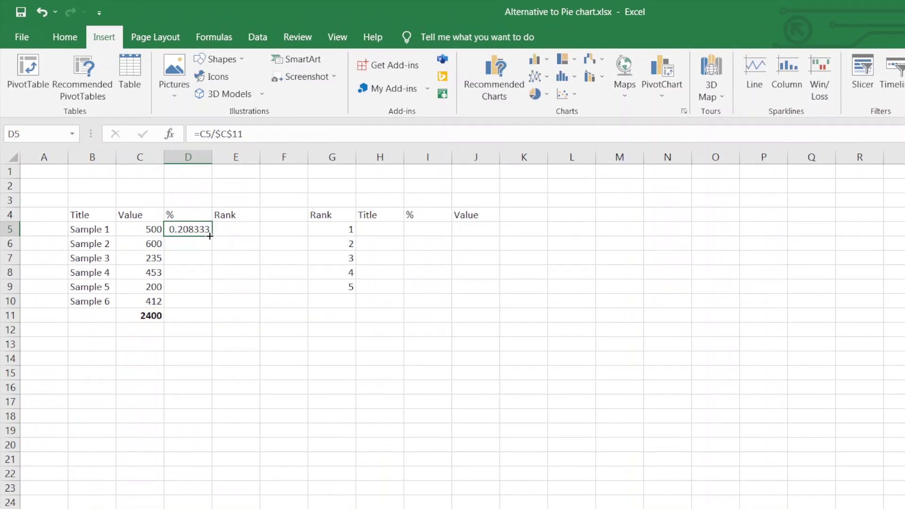
pyautogui.moveTo(212, 235); pyautogui.dragTo(203, 301)
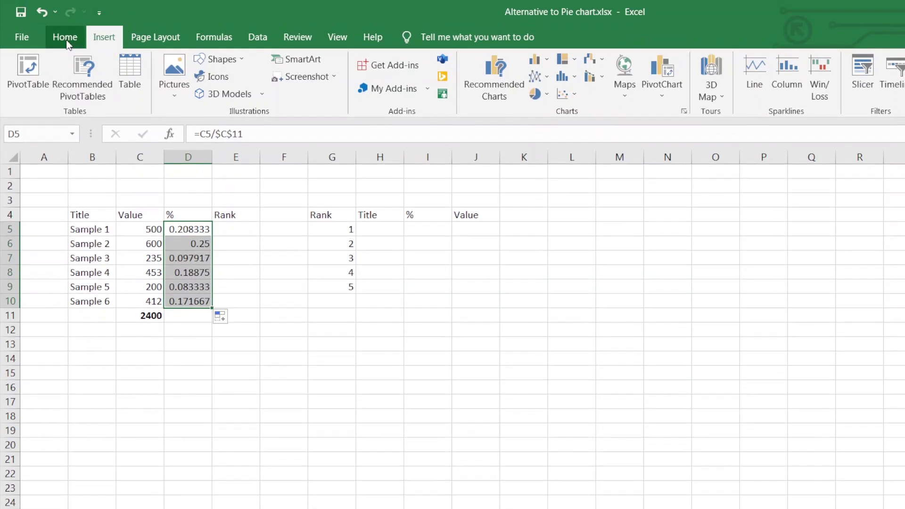
# Step: Format the % column as percentages: 21%, 25%, 10%, 19%, 8%, 17%
pyautogui.click(65, 37)
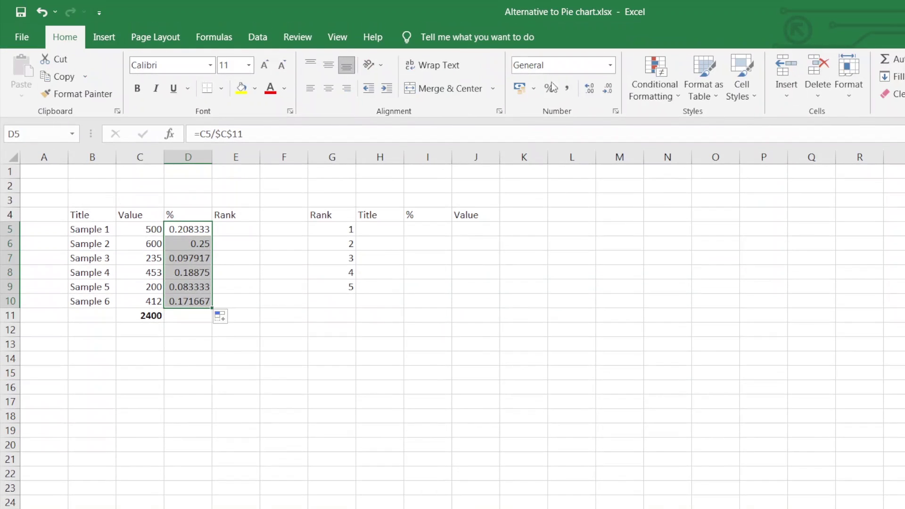
pyautogui.click(546, 95)
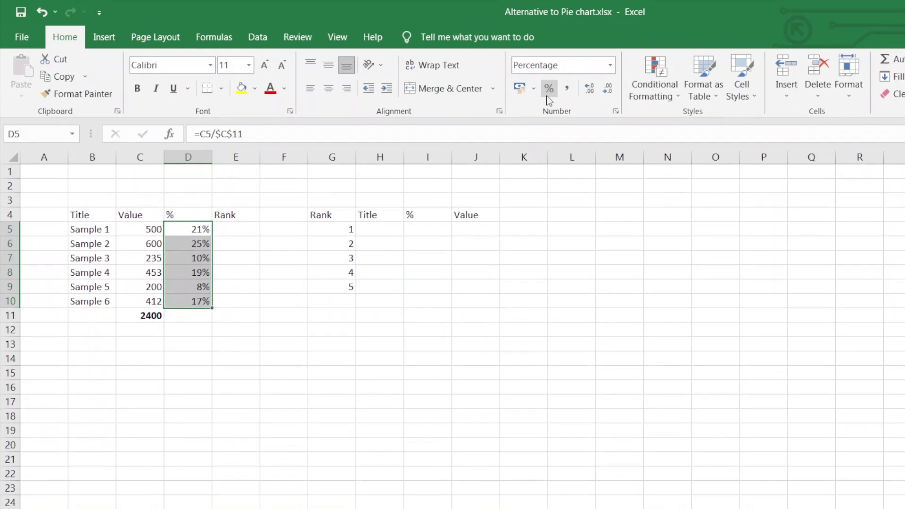
pyautogui.click(231, 229)
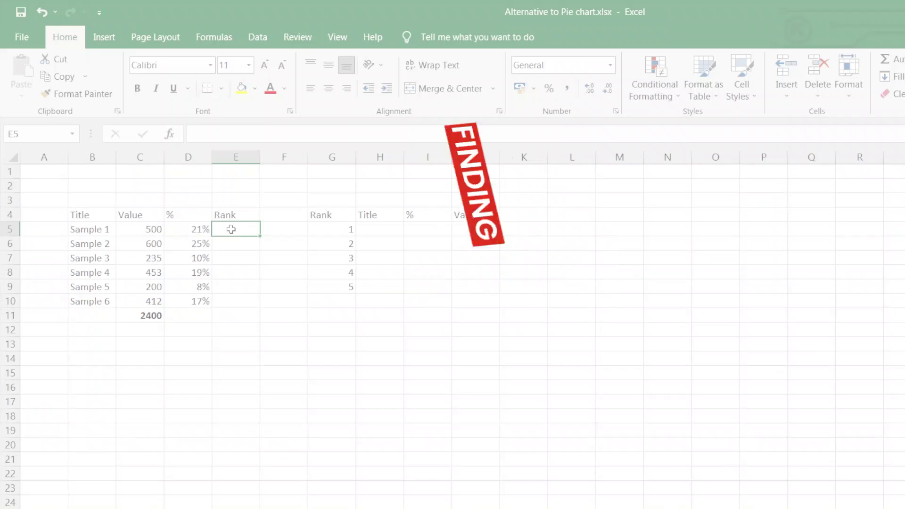
# Step: Enter =RANK(C5,$C$5:$C$10) in E5
pyautogui.write('=')
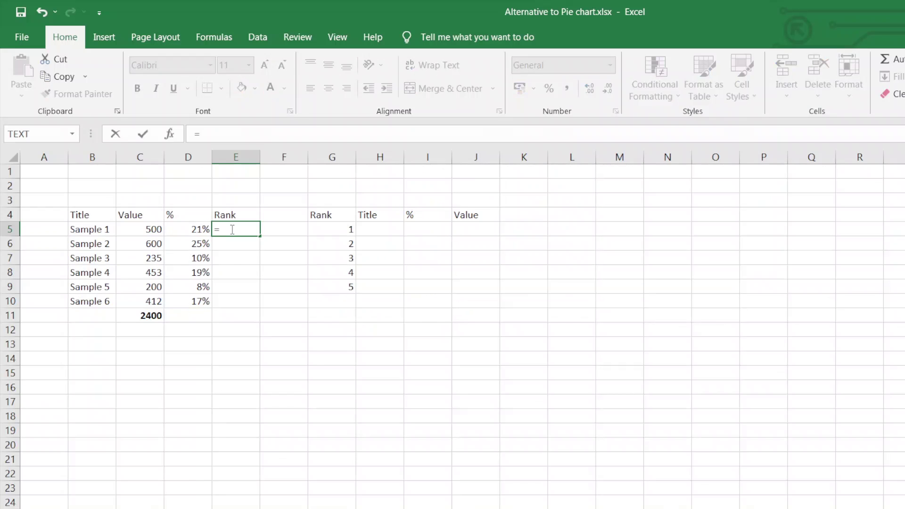
pyautogui.write('rank')
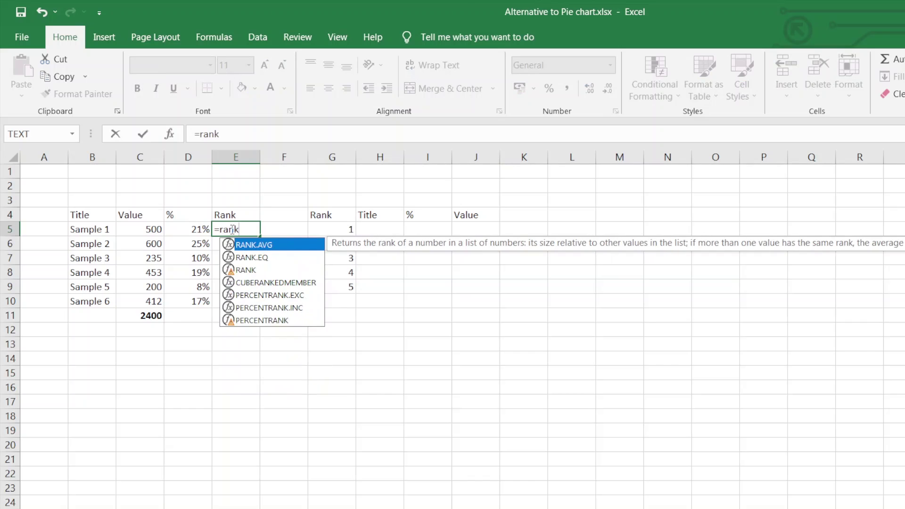
pyautogui.press('Down')
pyautogui.press('Down')
pyautogui.press('Tab')
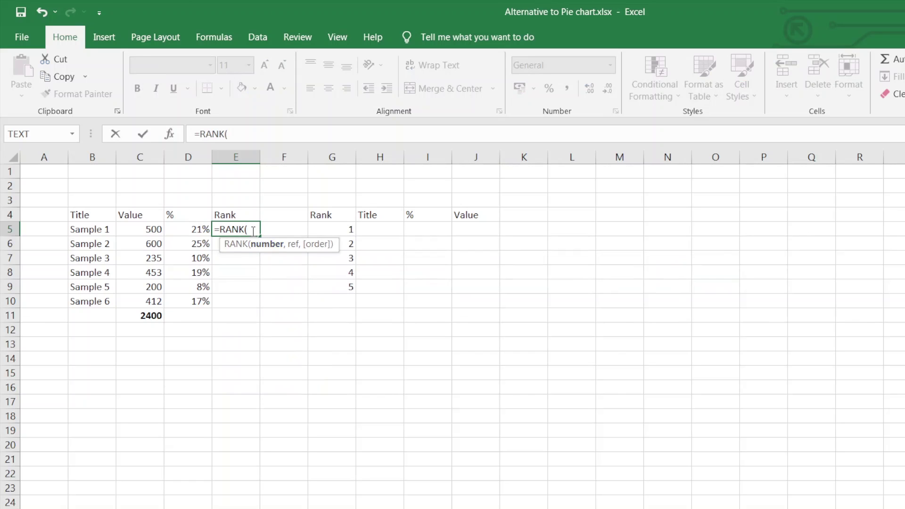
pyautogui.click(141, 232)
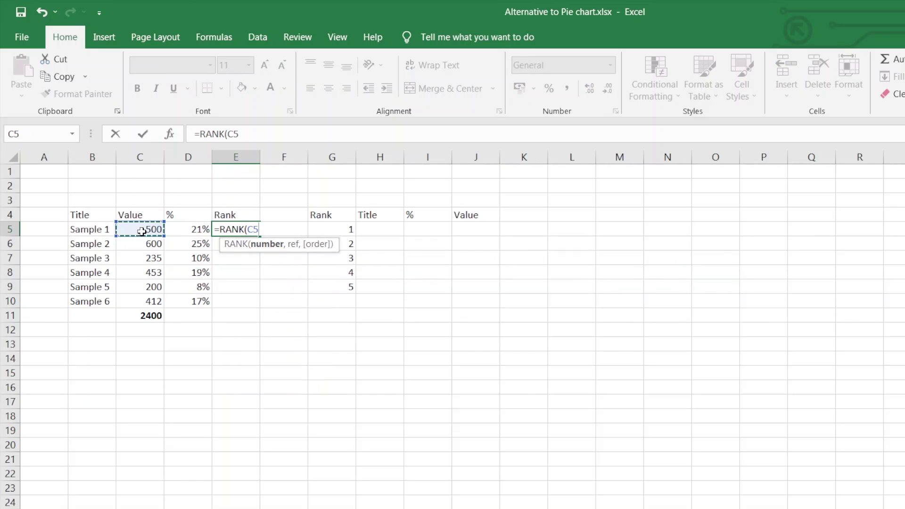
pyautogui.write(',')
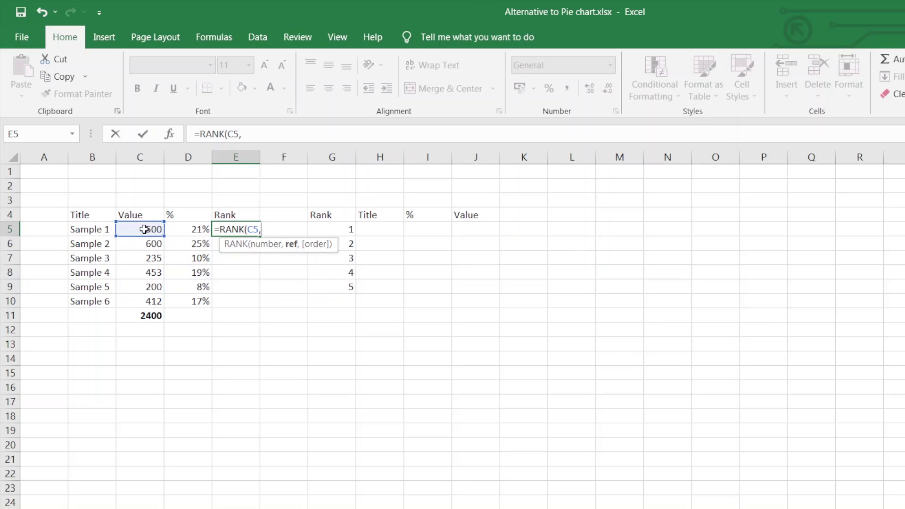
pyautogui.moveTo(143, 229); pyautogui.dragTo(153, 299)
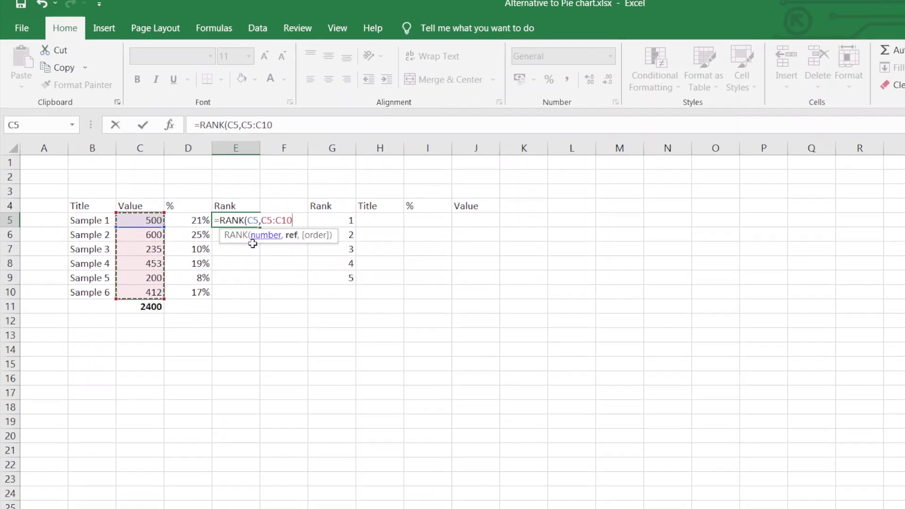
pyautogui.press('F4')
pyautogui.write(')')
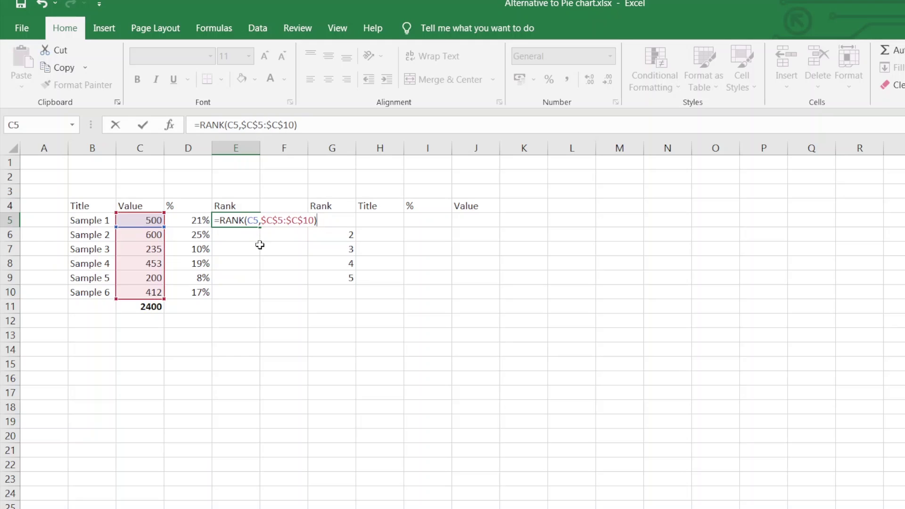
pyautogui.press('Return')
# Step: Fill the rank formula down to E10, giving ranks 2, 1, 5, 3, 6, 4
pyautogui.click(257, 223)
pyautogui.moveTo(260, 228); pyautogui.dragTo(261, 292)
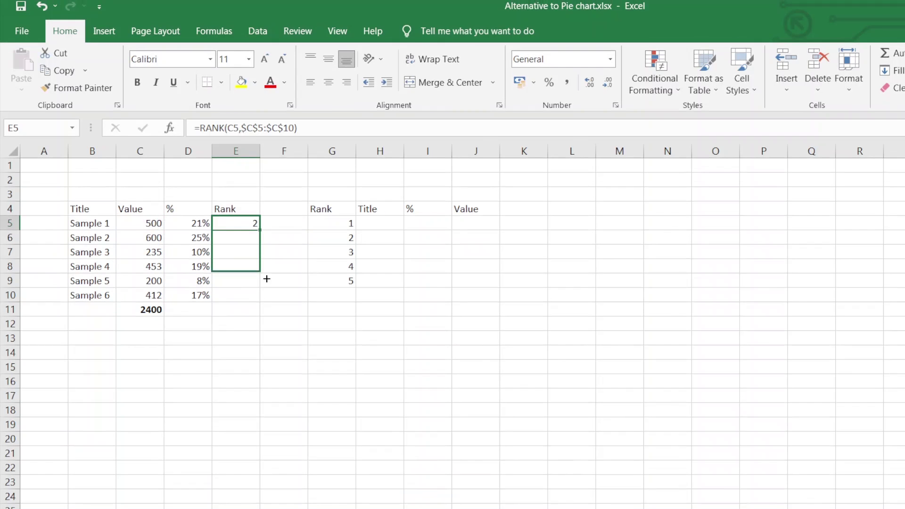
pyautogui.click(240, 245)
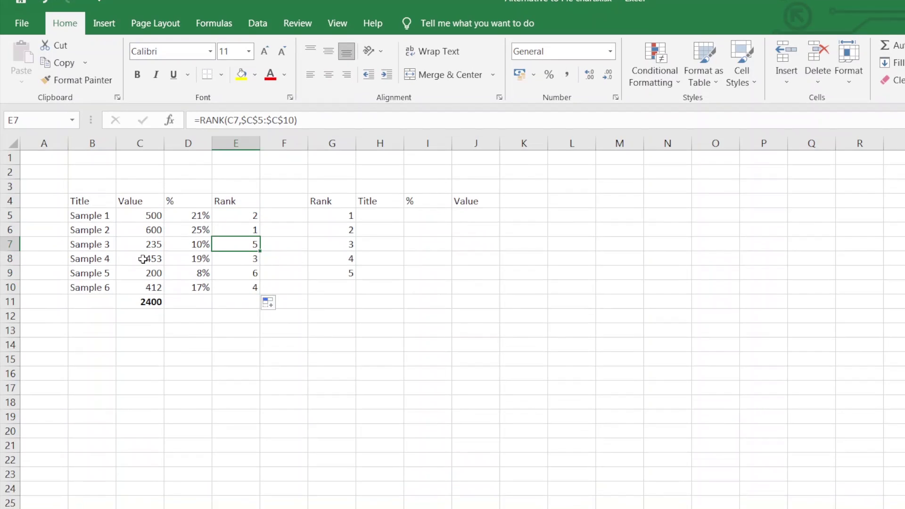
pyautogui.click(144, 215)
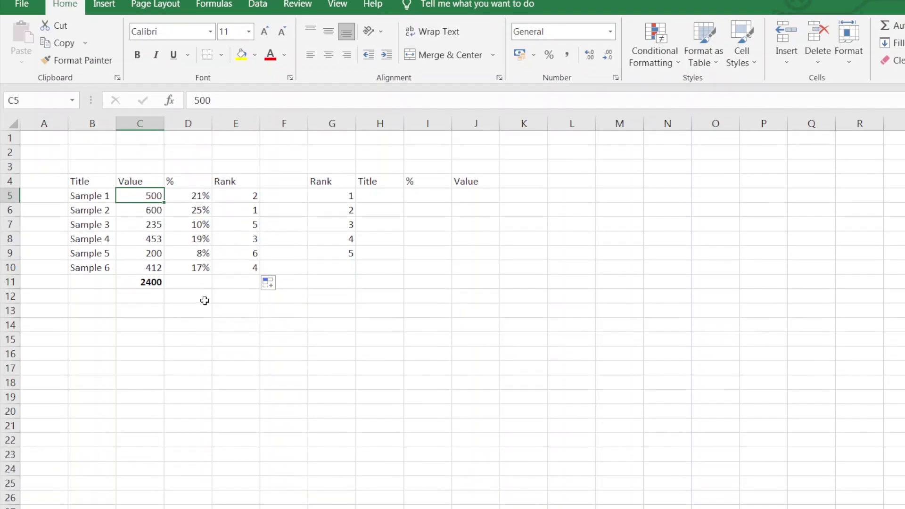
# Step: Change Sample 1's value to 600, so the total becomes 2500 and Samples 1 and 2 tie at rank 1
pyautogui.write('60')
pyautogui.press('Return')
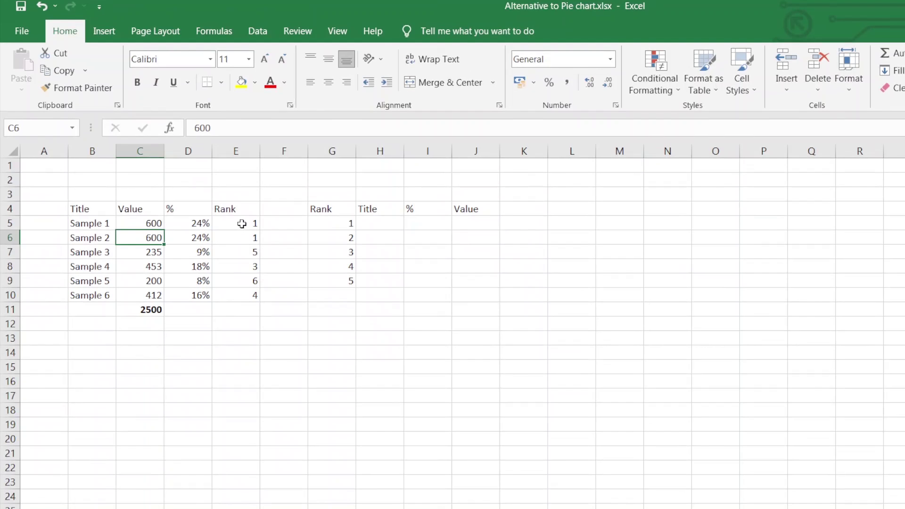
pyautogui.click(241, 224)
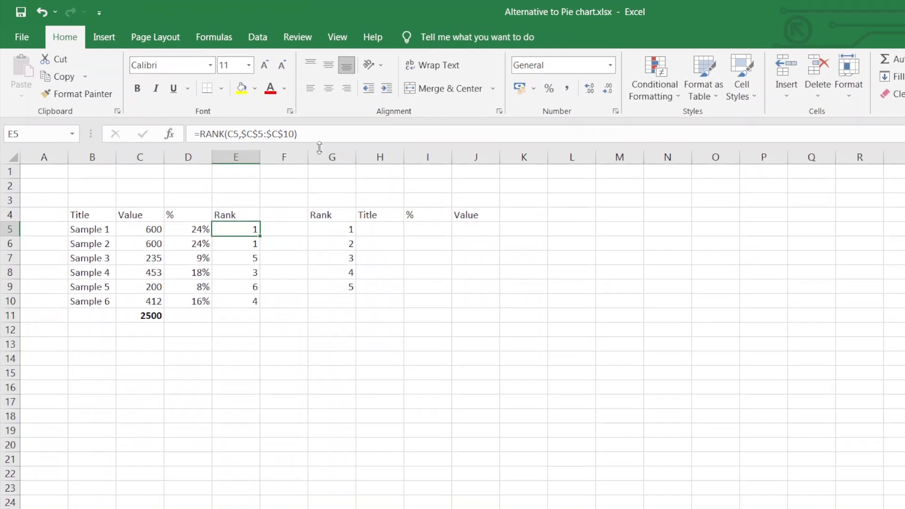
pyautogui.click(348, 130)
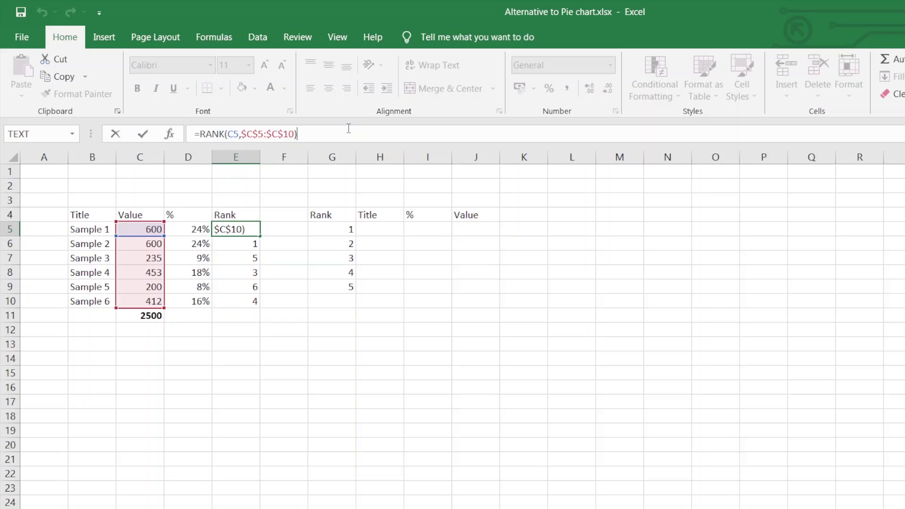
# Step: Extend E5's formula to =RANK(C5,$C$5:$C$10)+COUNTIF($C$5:C5,C5)-1 to break ties
pyautogui.write('+')
pyautogui.write('count')
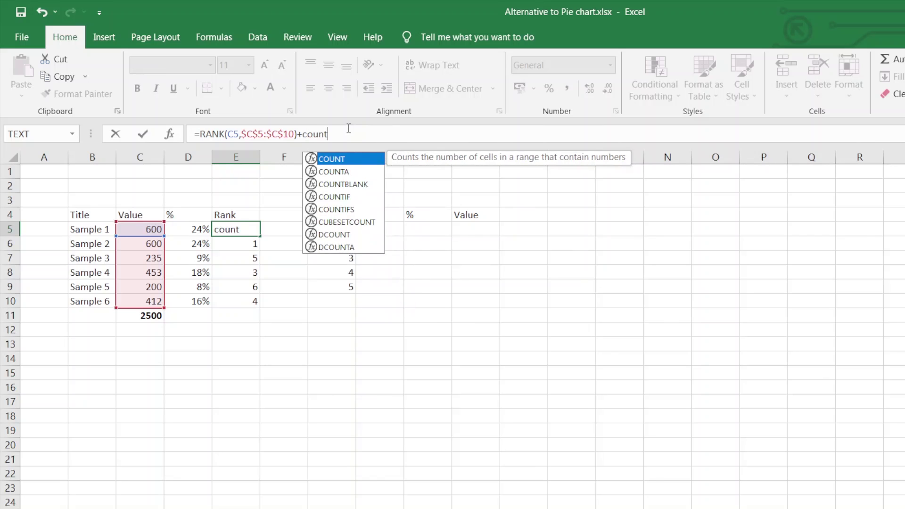
pyautogui.write('if')
pyautogui.press('Tab')
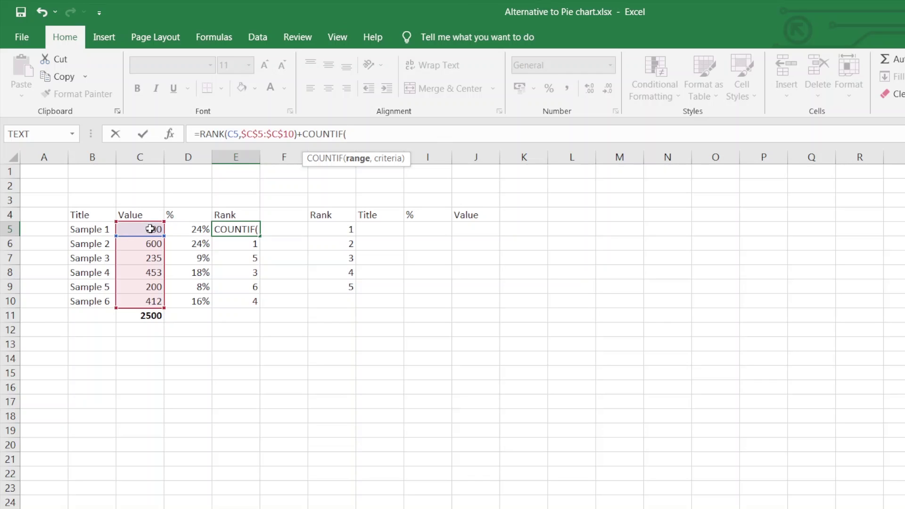
pyautogui.click(148, 229)
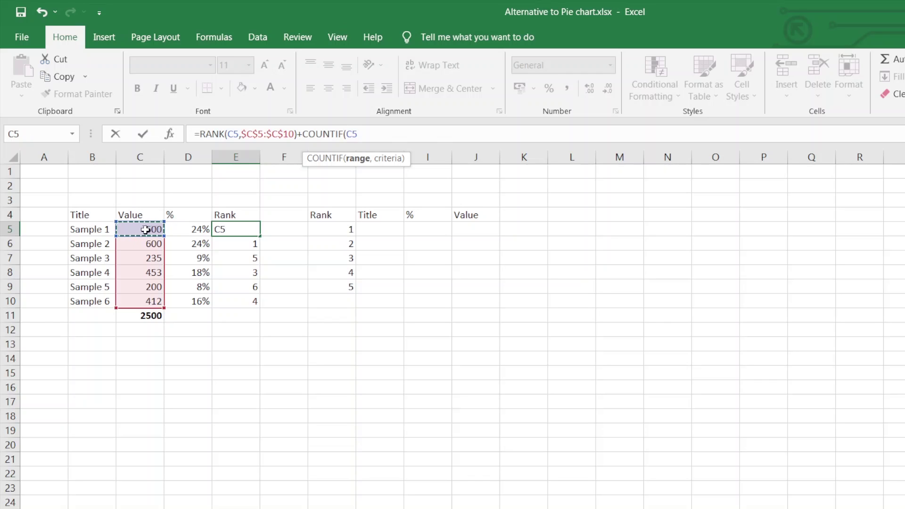
pyautogui.moveTo(145, 229); pyautogui.dragTo(144, 244)
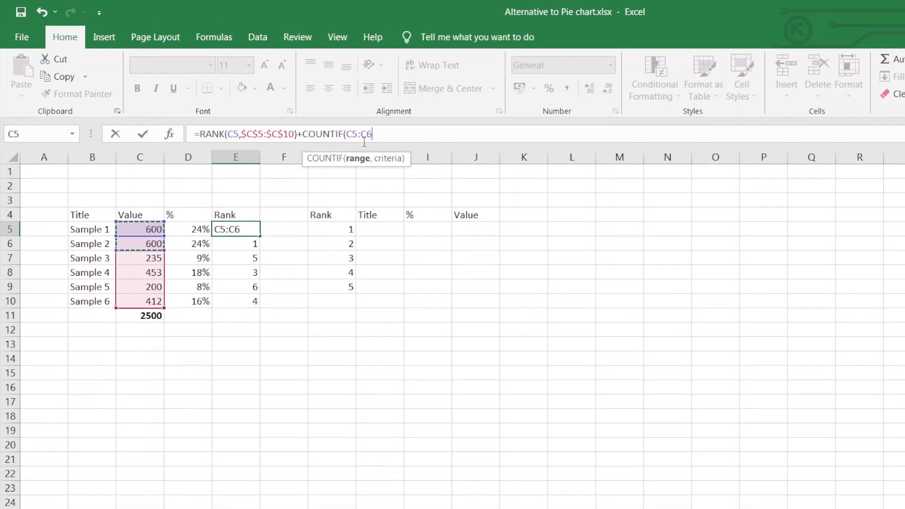
pyautogui.press('BackSpace')
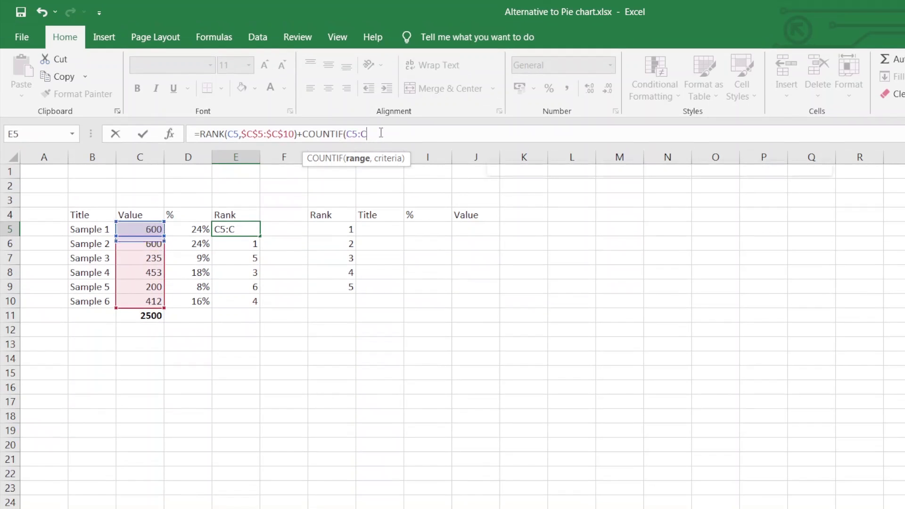
pyautogui.write('5')
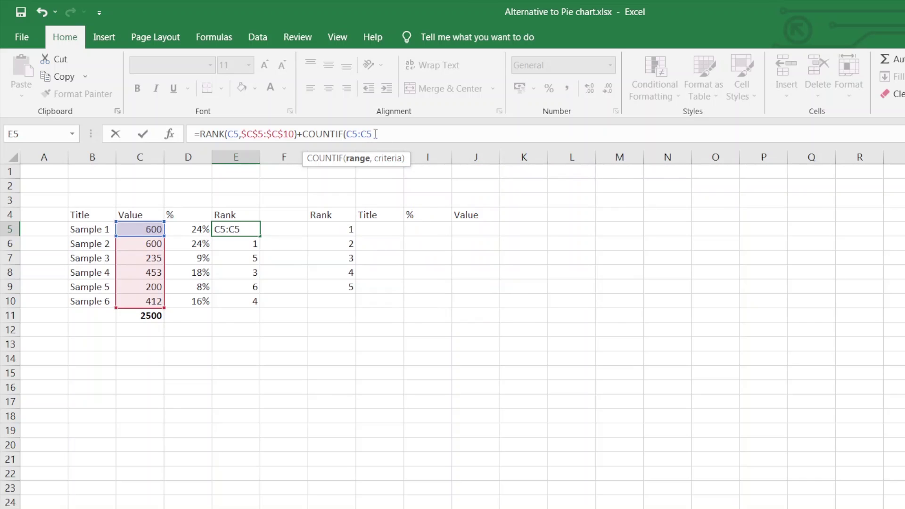
pyautogui.press('F4')
pyautogui.click(392, 131)
pyautogui.write(',')
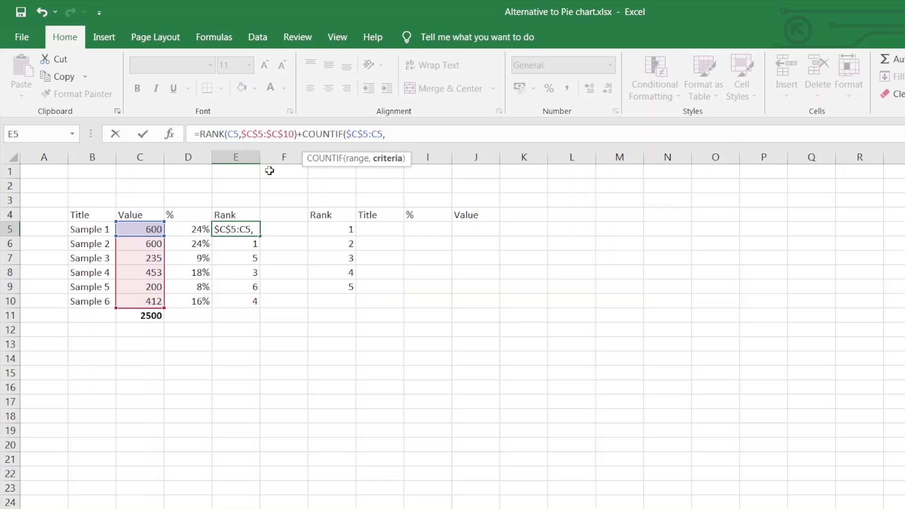
pyautogui.click(147, 229)
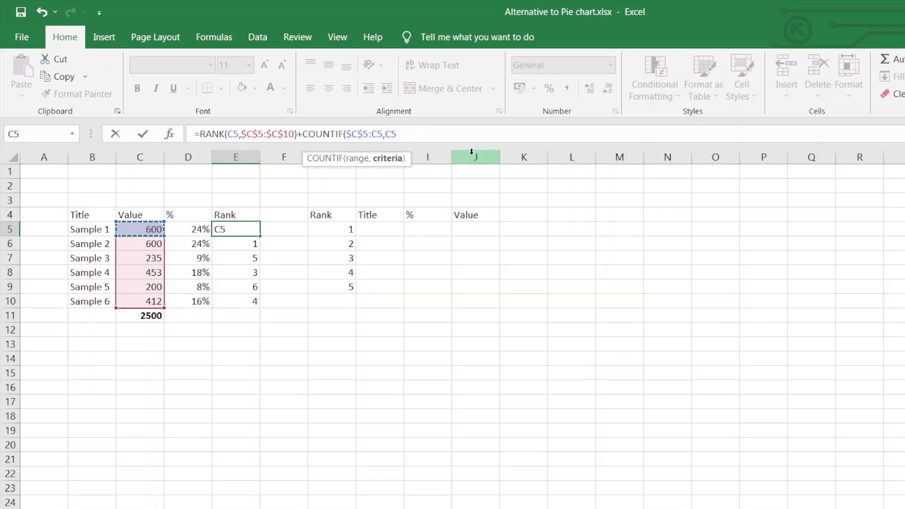
pyautogui.write(')-')
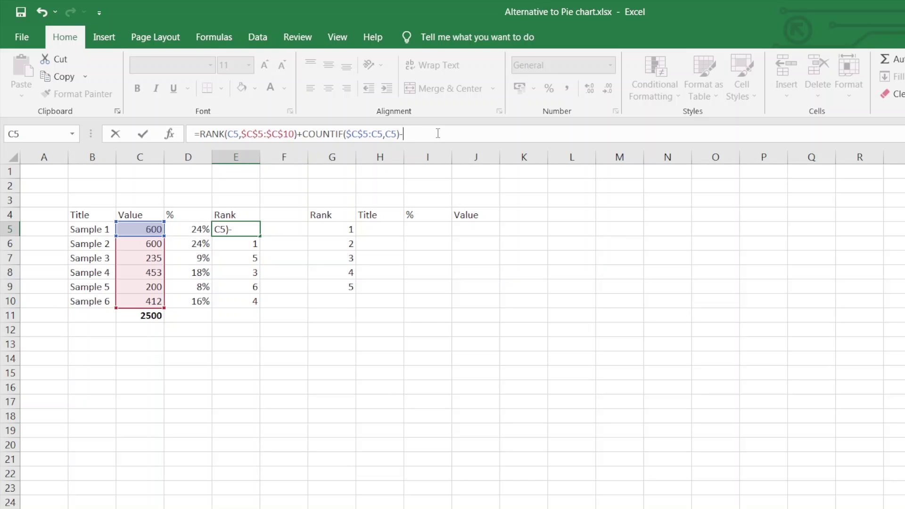
pyautogui.write('1')
pyautogui.press('Return')
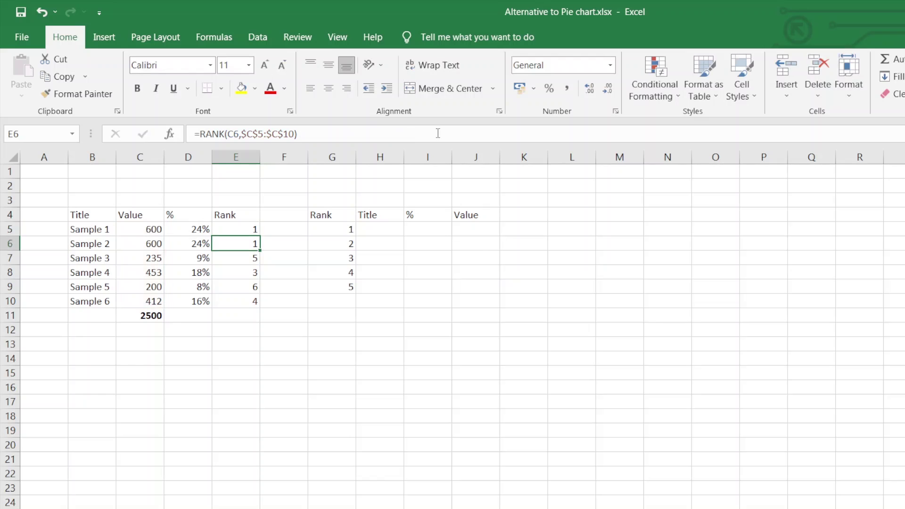
# Step: Fill the tie-breaking rank down to E10 and check E6's COUNTIF part with F9
pyautogui.click(238, 226)
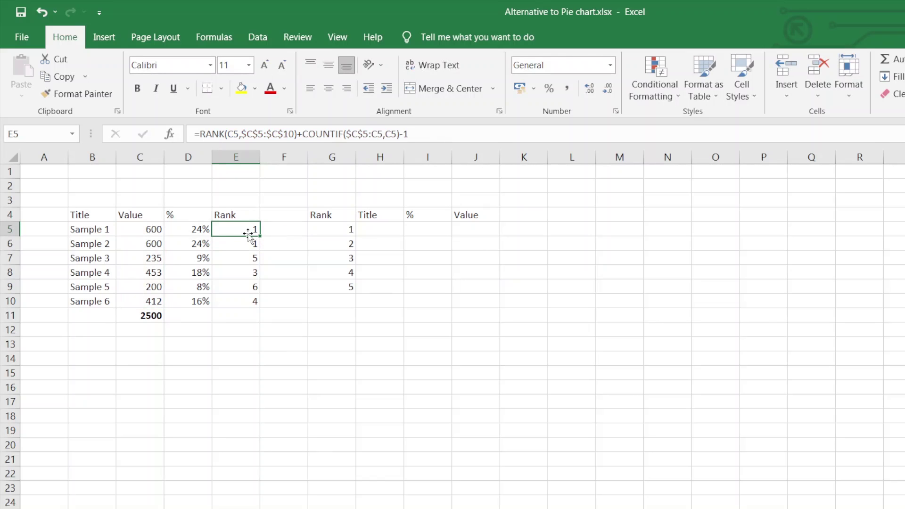
pyautogui.moveTo(260, 235); pyautogui.dragTo(258, 297)
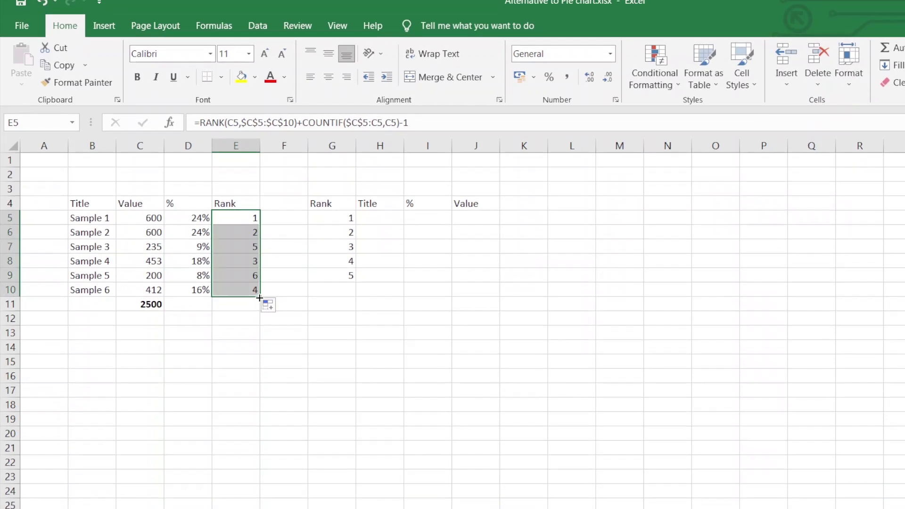
pyautogui.click(237, 269)
pyautogui.click(237, 233)
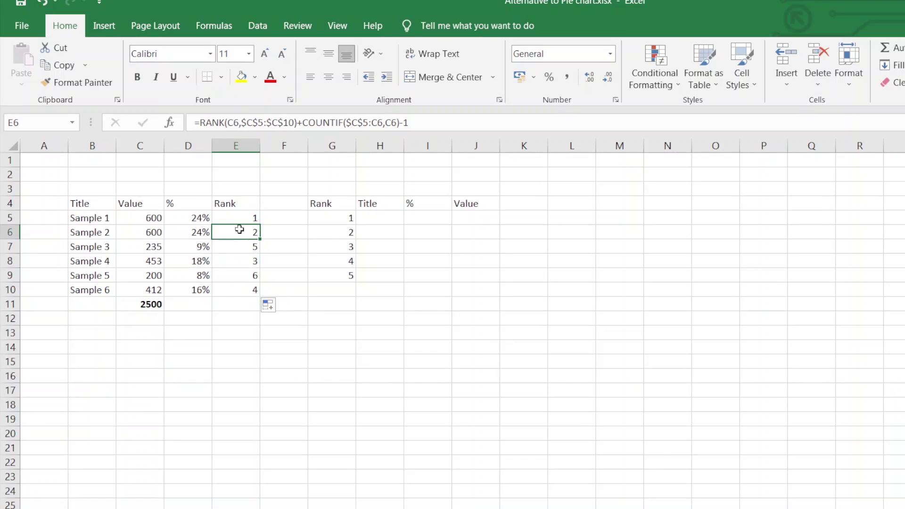
pyautogui.moveTo(303, 122); pyautogui.dragTo(402, 145)
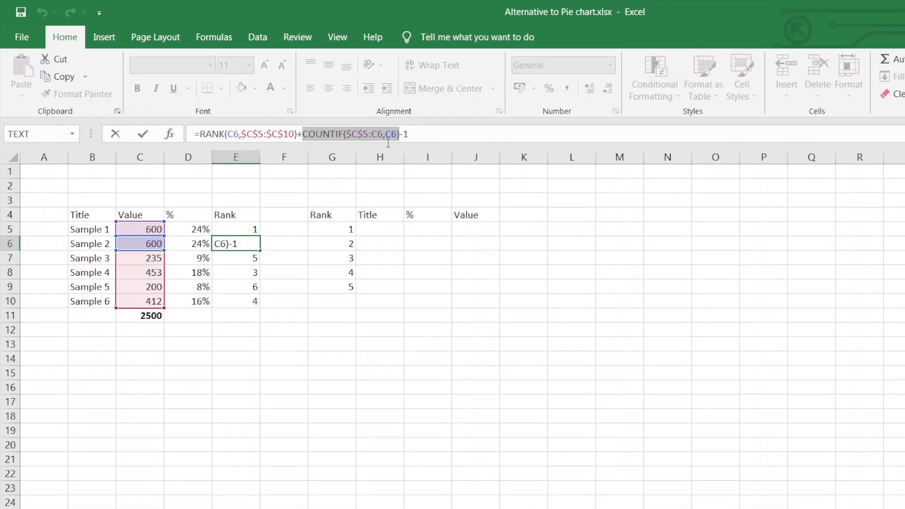
pyautogui.press('F9')
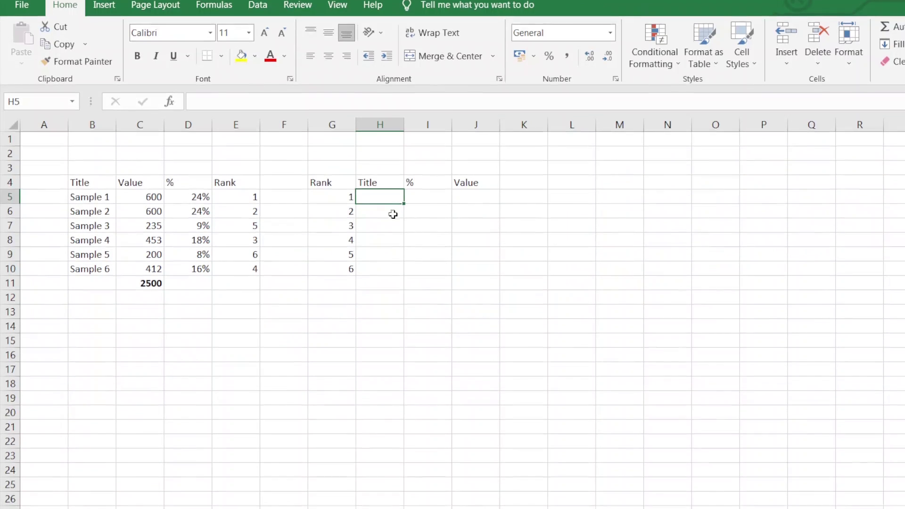
# Step: Start an INDEX formula in H5 over the absolute range $B$5:$E$10
pyautogui.write('=')
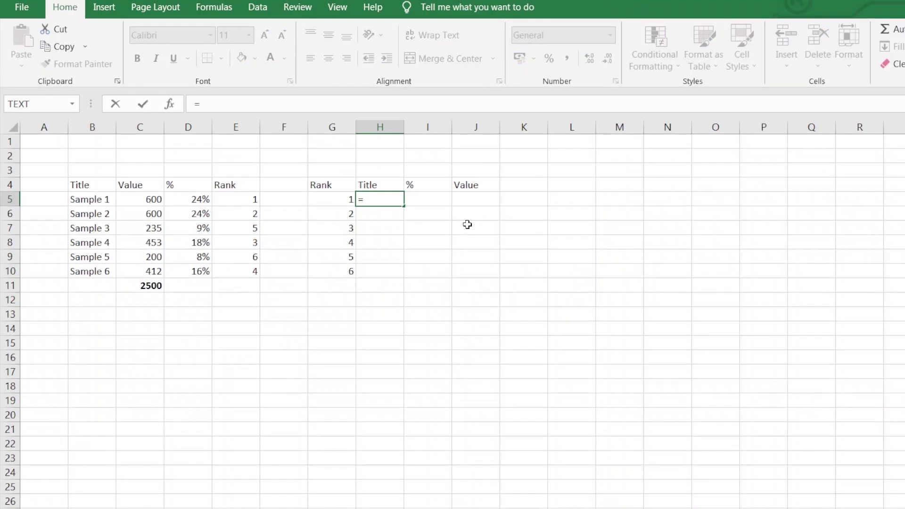
pyautogui.write('index')
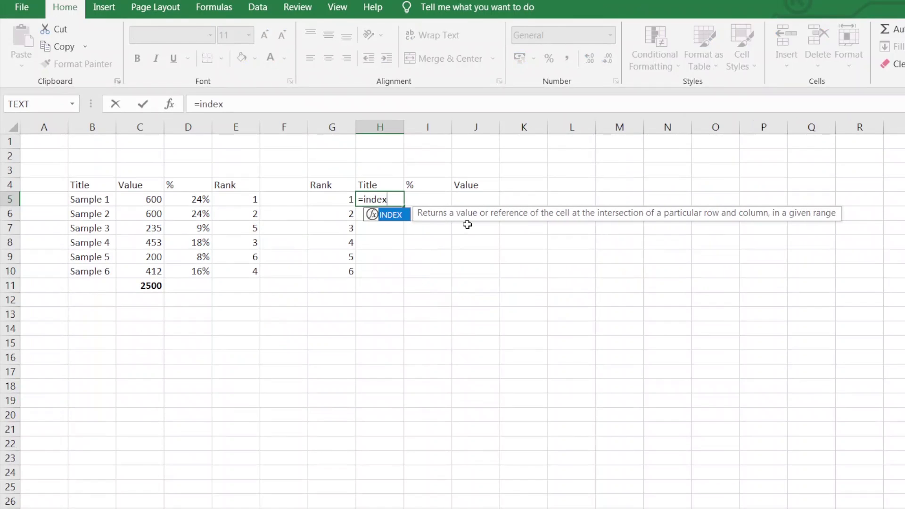
pyautogui.press('Tab')
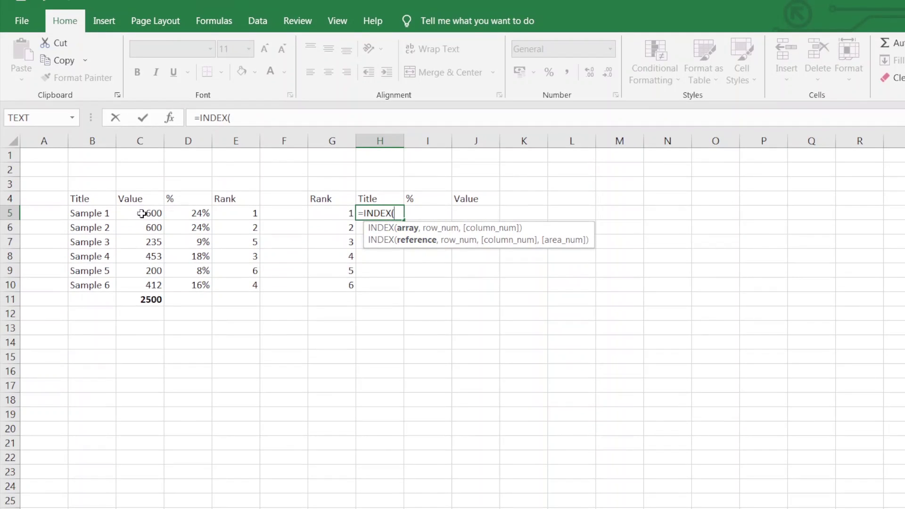
pyautogui.moveTo(96, 217); pyautogui.dragTo(237, 291)
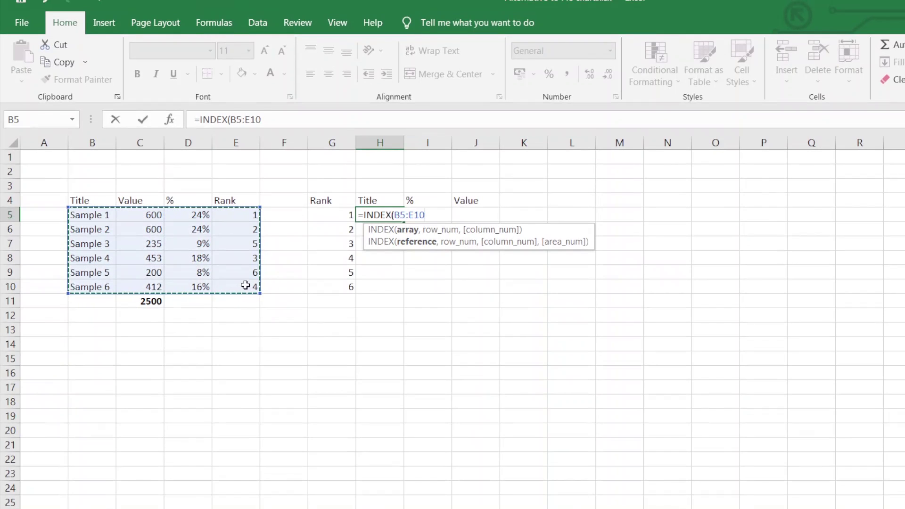
pyautogui.press('F4')
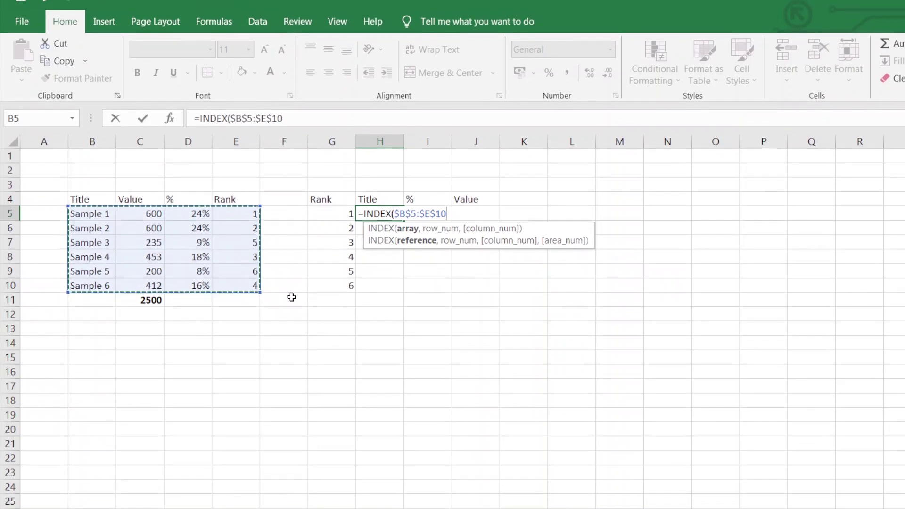
# Step: Add MATCH(G5,$E$5:$E$10,0) for the row and begin a second MATCH on H4
pyautogui.write(',')
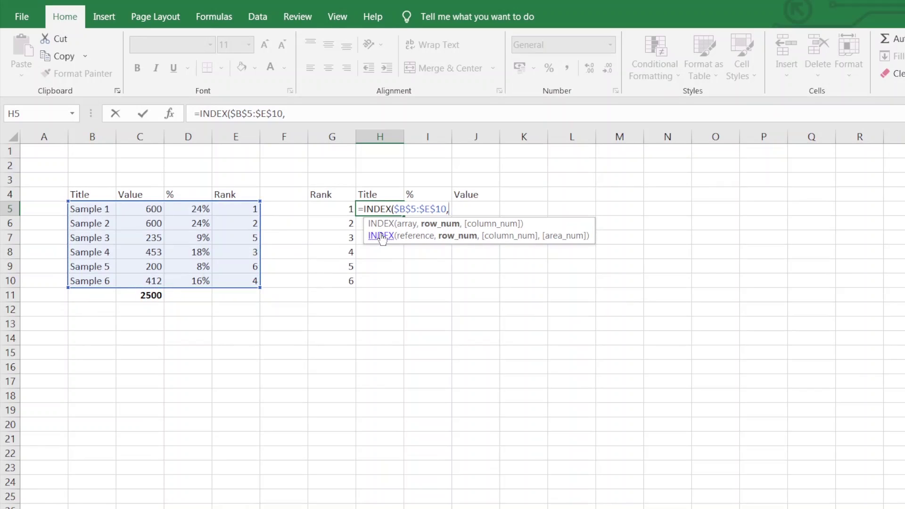
pyautogui.write('matcg')
pyautogui.press('BackSpace')
pyautogui.press('BackSpace')
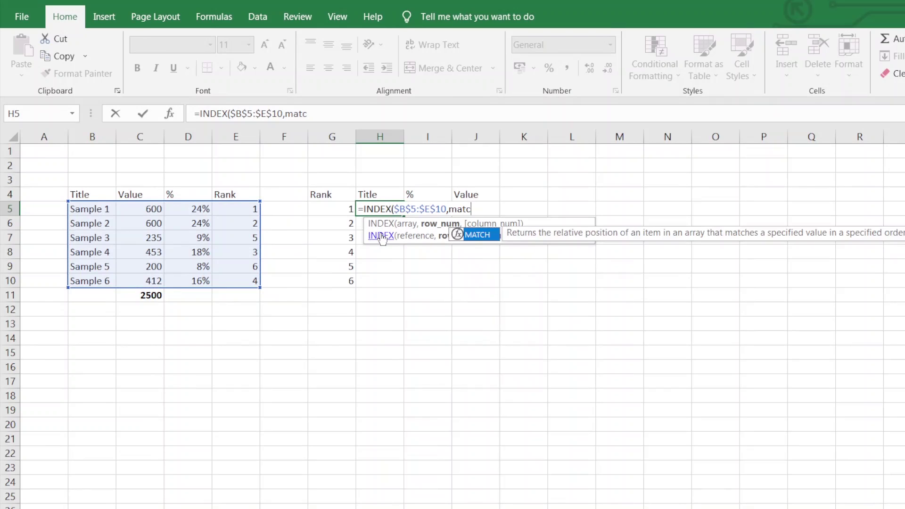
pyautogui.press('Tab')
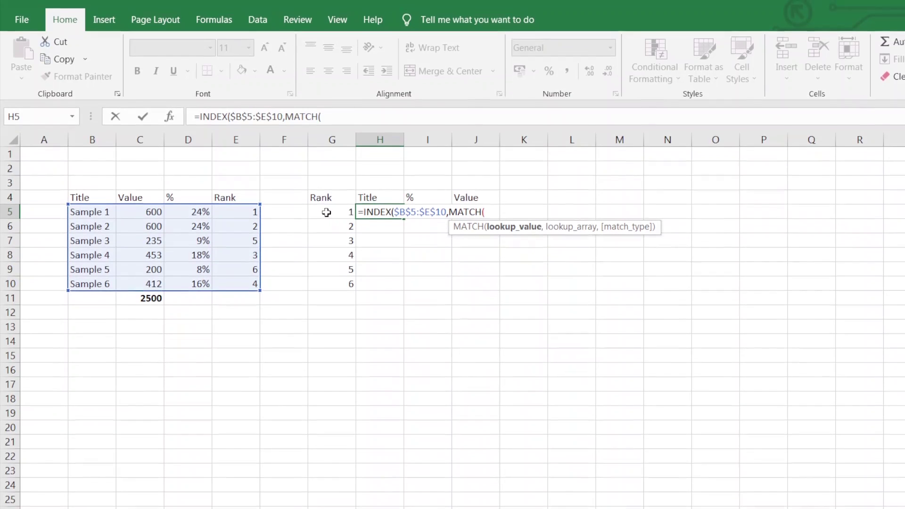
pyautogui.click(327, 212)
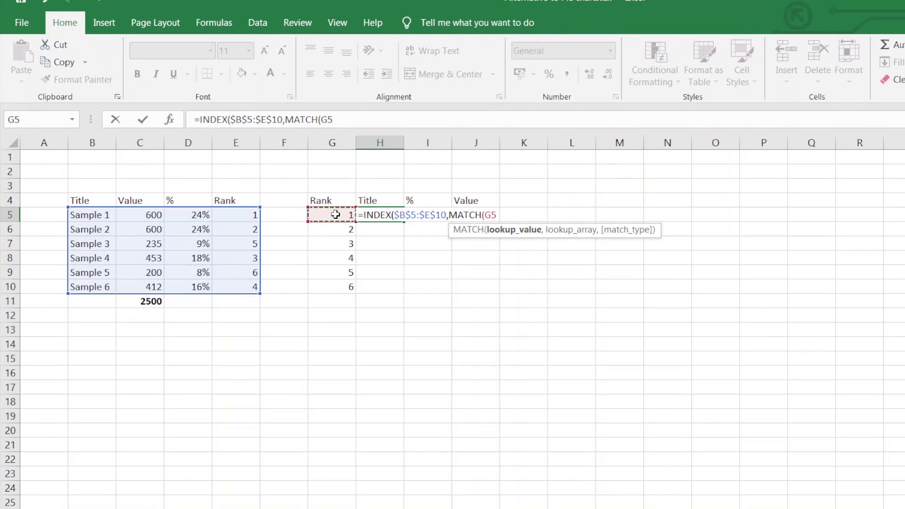
pyautogui.write(',')
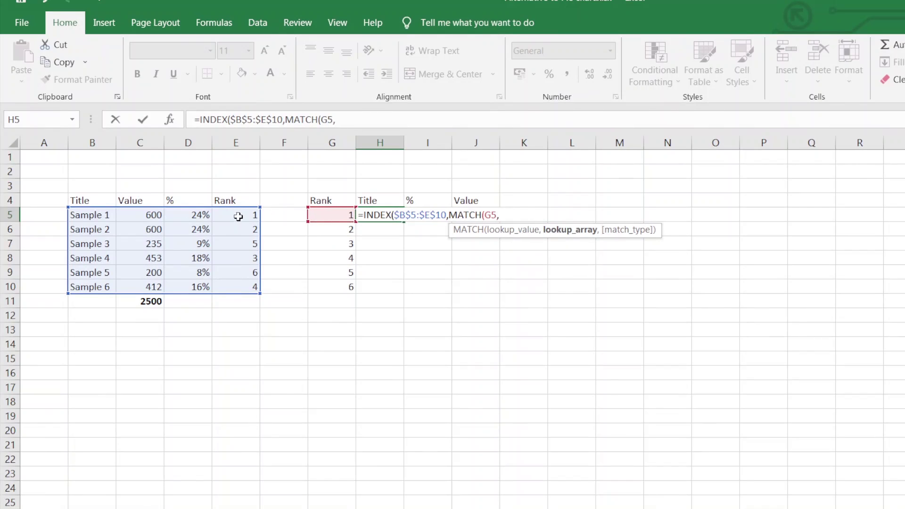
pyautogui.moveTo(238, 217); pyautogui.dragTo(229, 289)
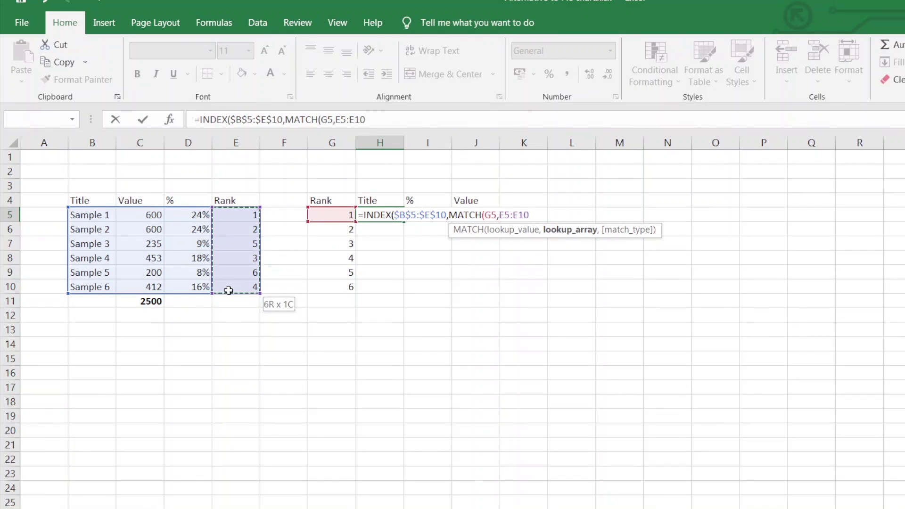
pyautogui.press('F4')
pyautogui.write('$E$10,')
pyautogui.write('0,0')
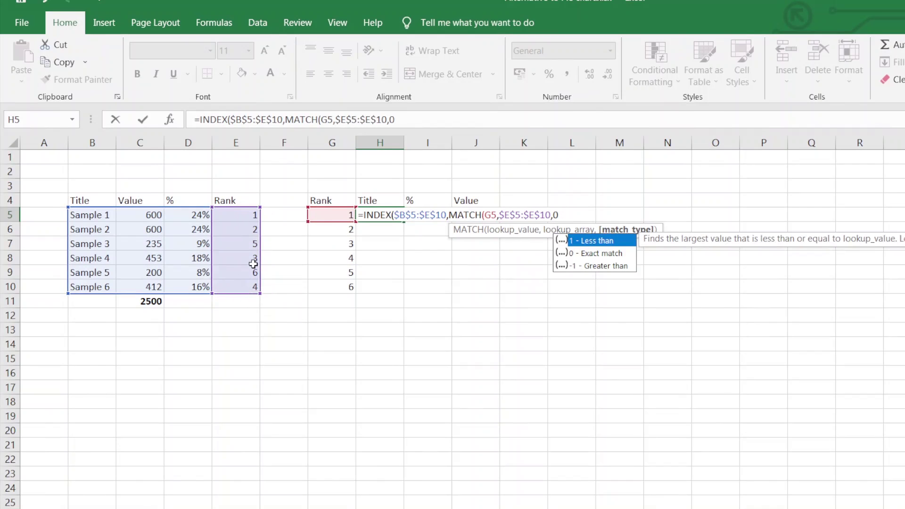
pyautogui.write('),')
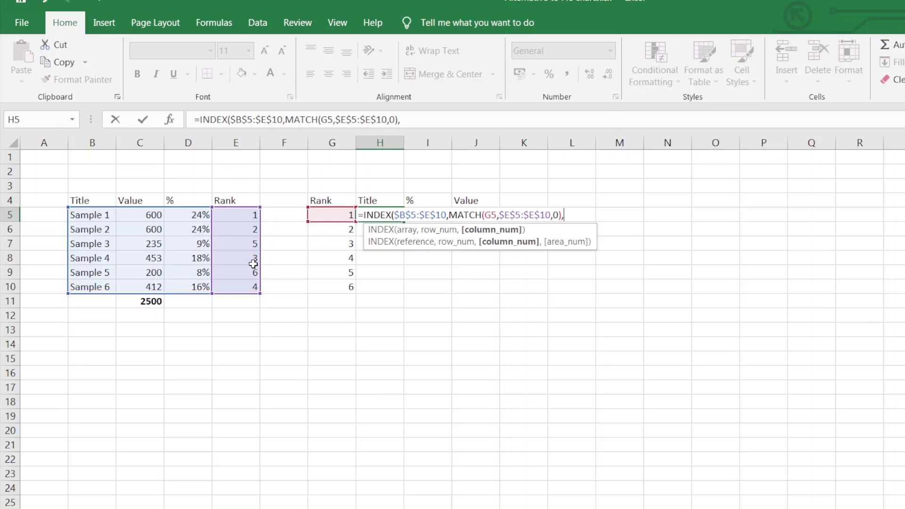
pyautogui.write('mat')
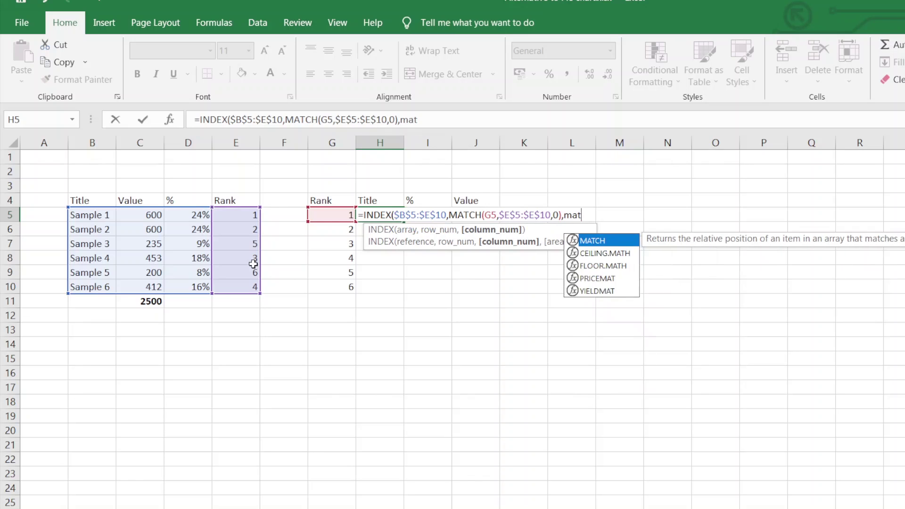
pyautogui.write('ch')
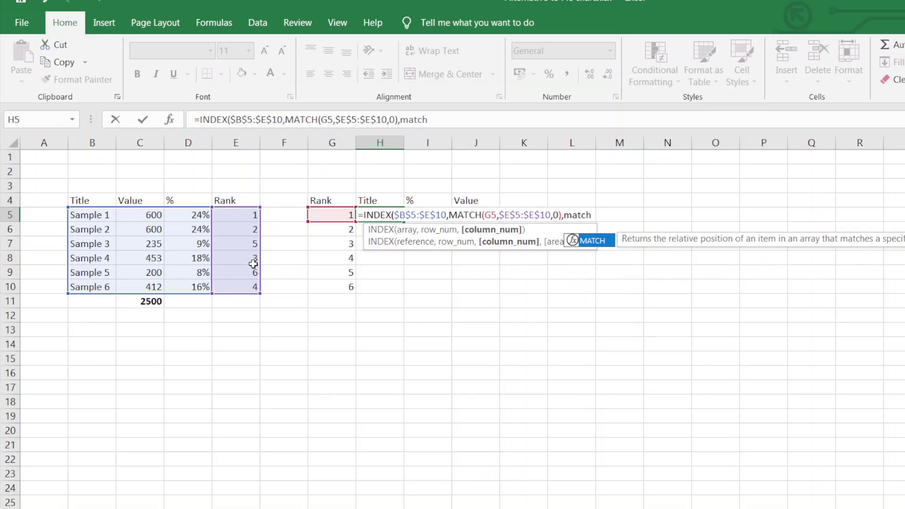
pyautogui.press('Tab')
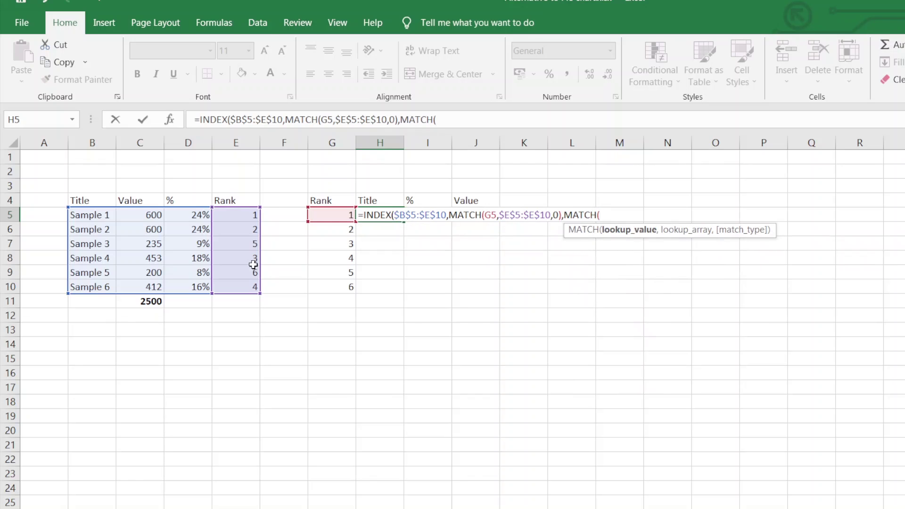
pyautogui.click(377, 214)
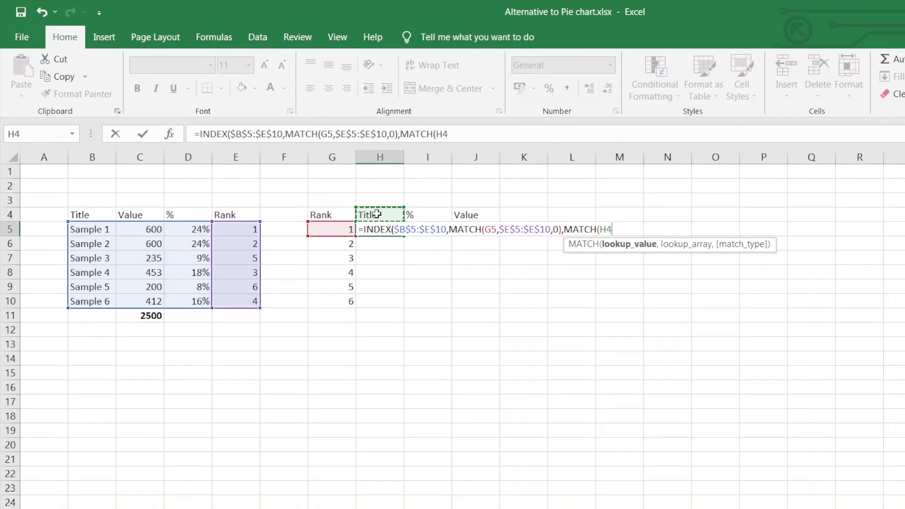
# Step: Finish the second MATCH against $B$4:$E$4 with exact match and close the formula
pyautogui.write(',')
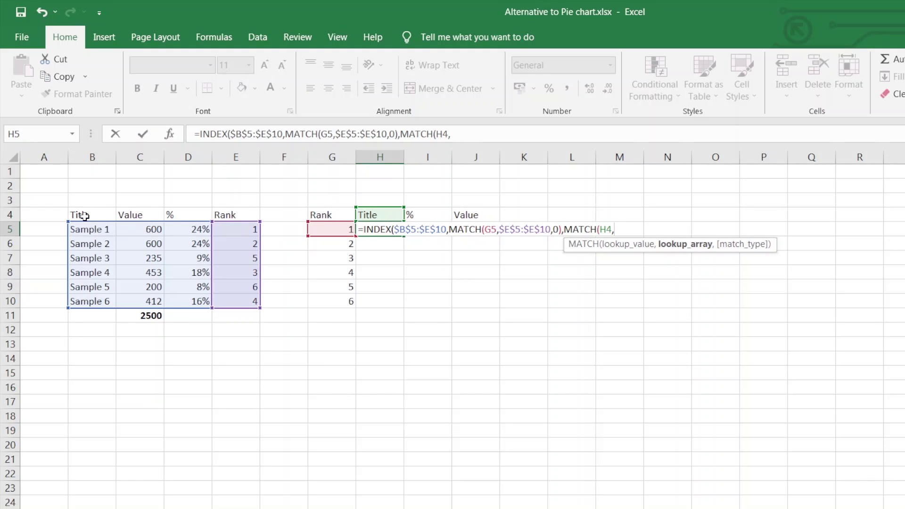
pyautogui.moveTo(84, 216); pyautogui.dragTo(232, 212)
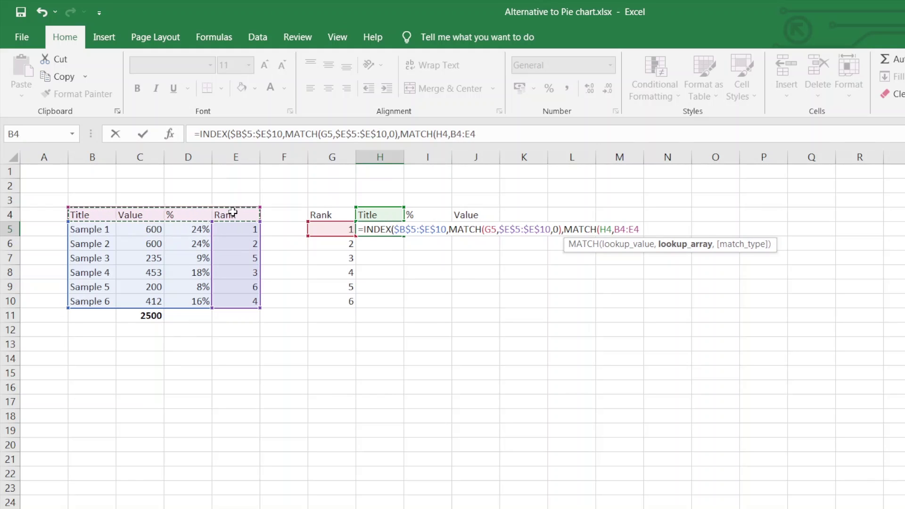
pyautogui.press('F4')
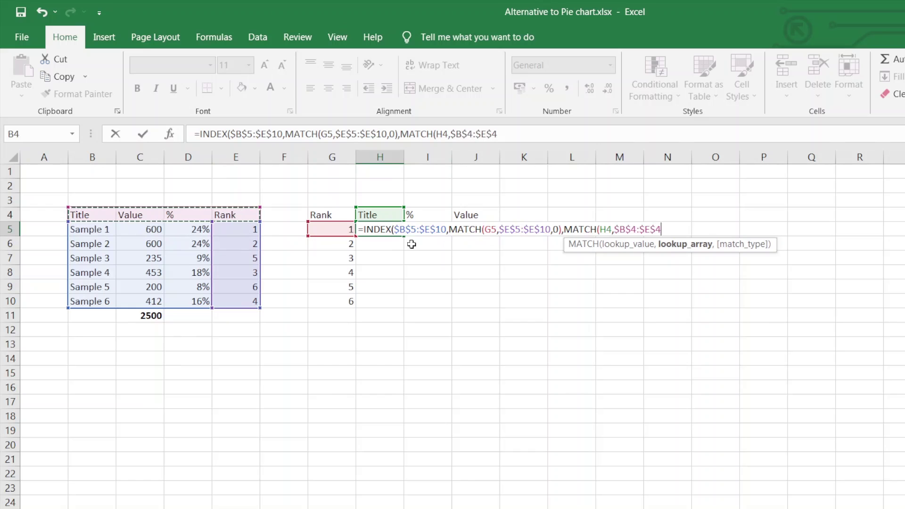
pyautogui.write(',0')
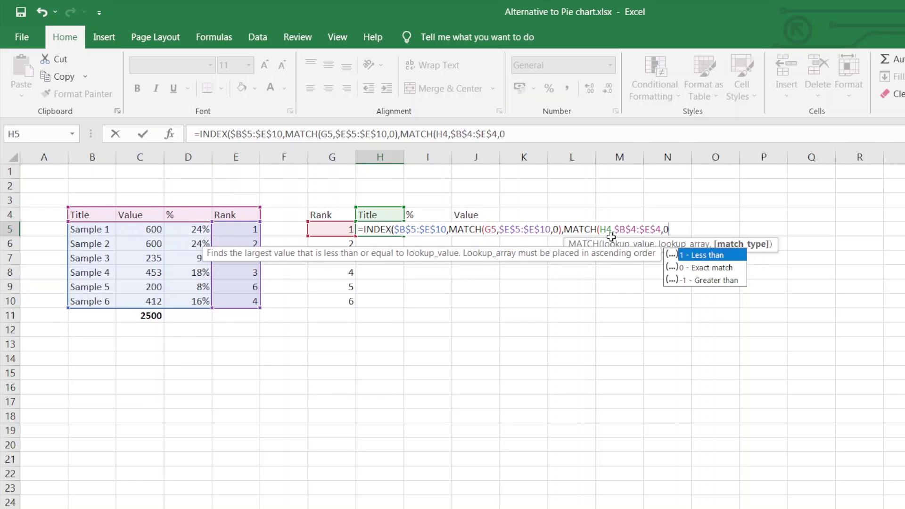
pyautogui.write('))')
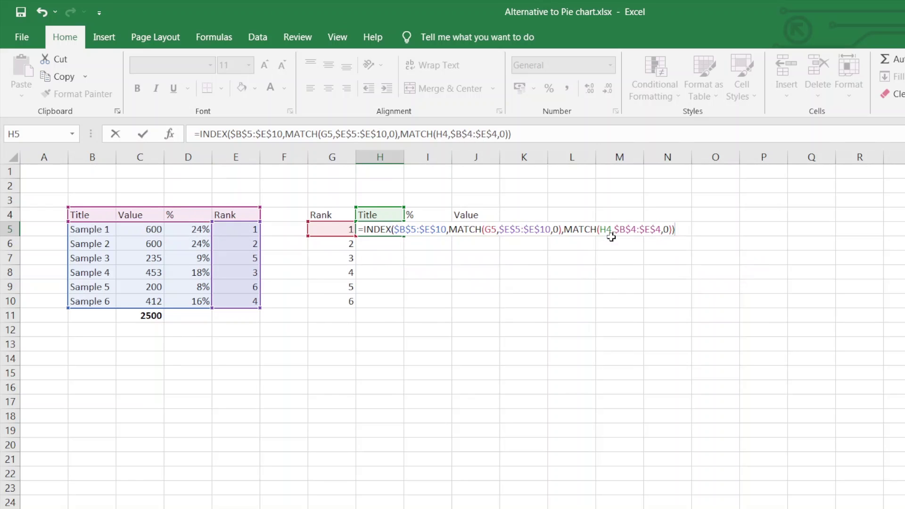
# Step: Anchor the references as $G5 and H$4 and commit, showing Sample 1 for rank 1
pyautogui.click(491, 230)
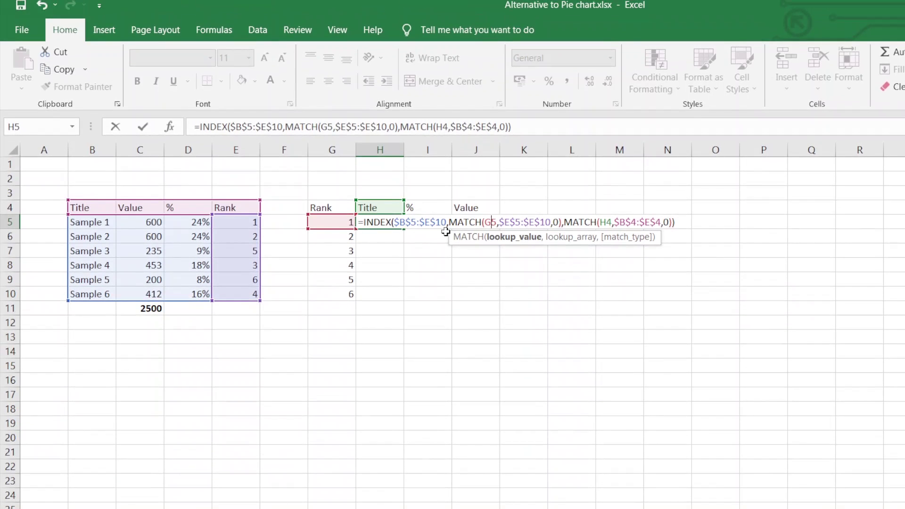
pyautogui.press('F4')
pyautogui.press('F4')
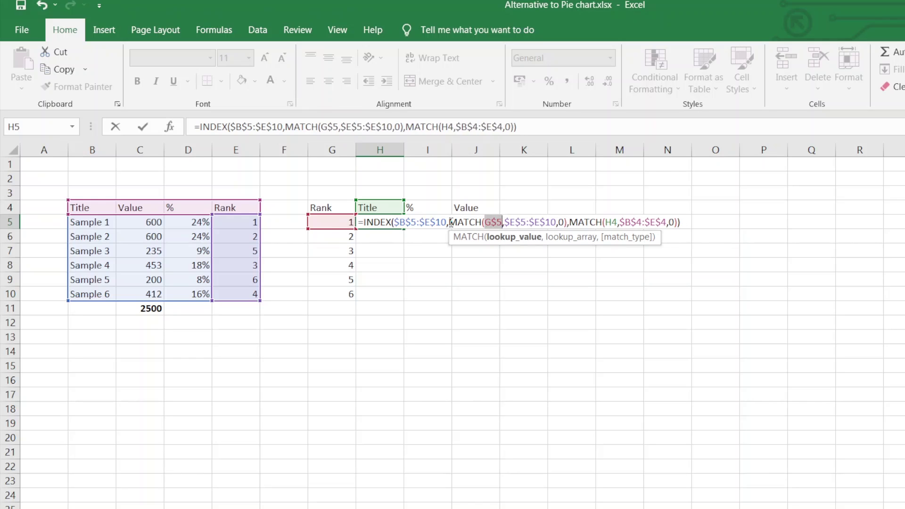
pyautogui.press('F4')
pyautogui.click(610, 223)
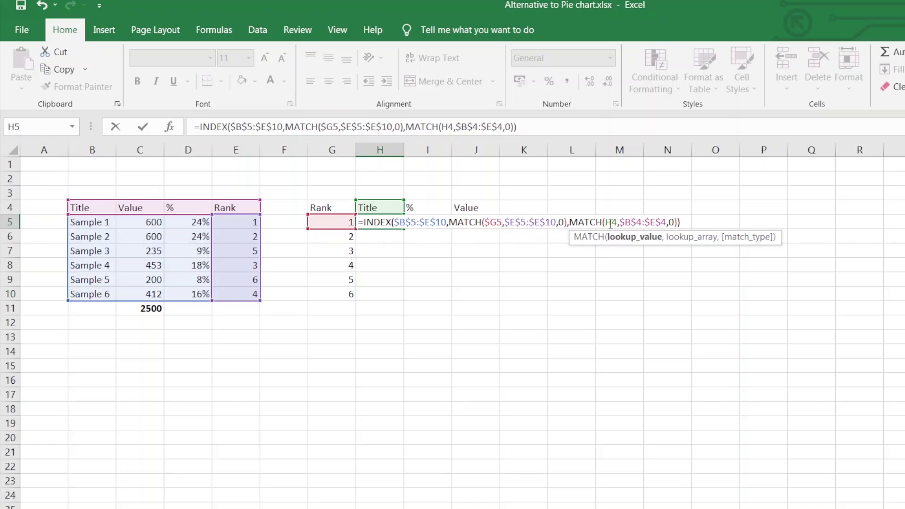
pyautogui.press('F4')
pyautogui.press('F4')
pyautogui.click(569, 134)
pyautogui.press('Return')
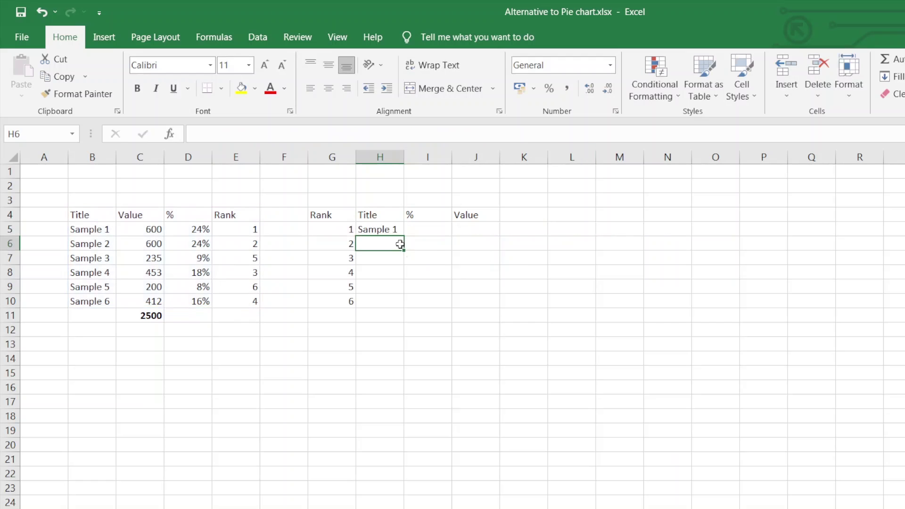
# Step: Fill the H5 lookup formula across to J5 and down to row 10
pyautogui.click(384, 229)
pyautogui.moveTo(404, 239); pyautogui.dragTo(500, 238)
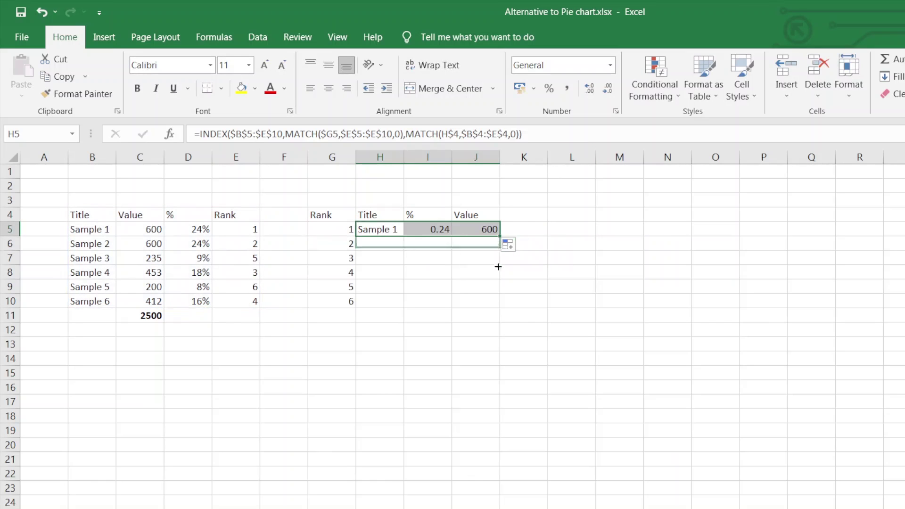
pyautogui.moveTo(499, 235); pyautogui.dragTo(490, 297)
# Step: AutoSum the ranked values into J11 and make the 2500 total bold
pyautogui.click(479, 296)
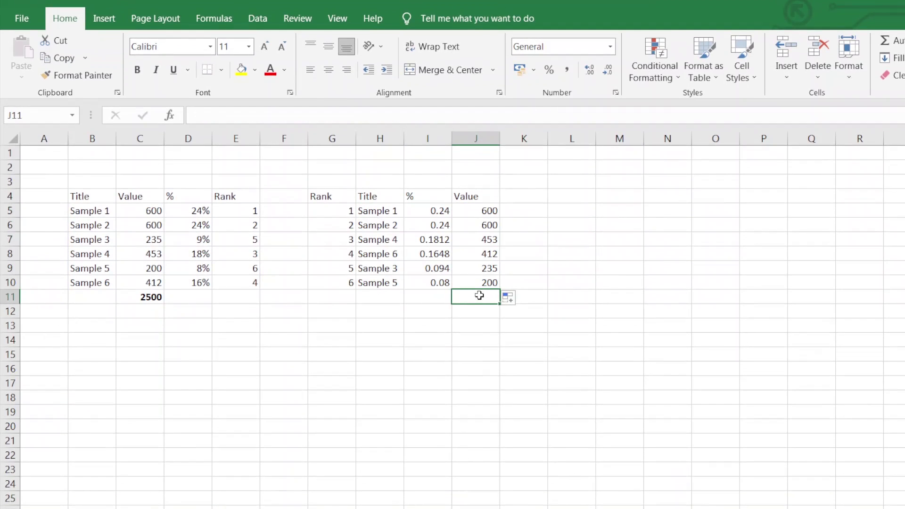
pyautogui.hotkey('alt', '=')
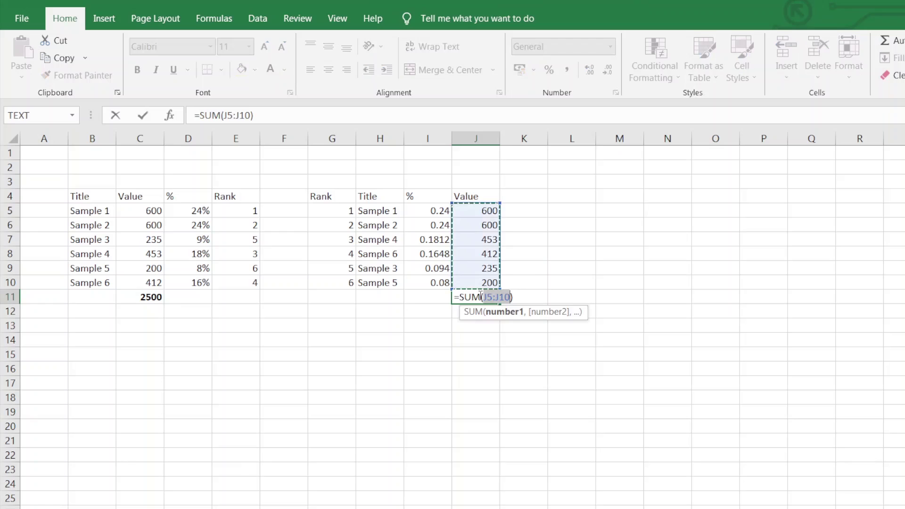
pyautogui.press('Return')
pyautogui.click(479, 295)
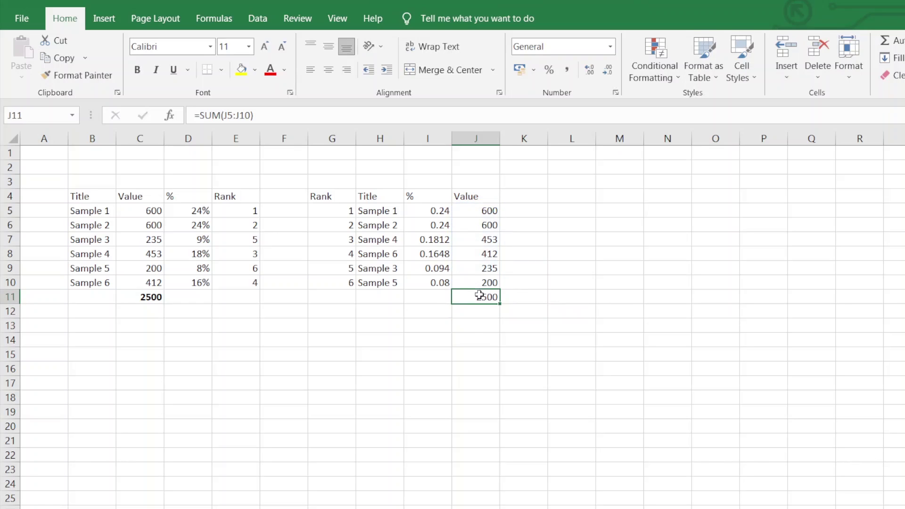
pyautogui.hotkey('ctrl', 'b')
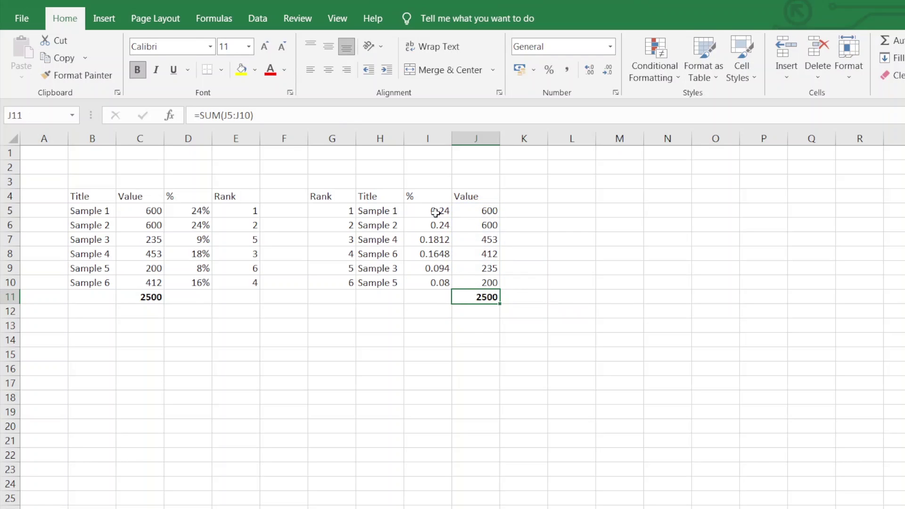
# Step: Apply Percent Style to the ranked percentages in I5:I10
pyautogui.moveTo(435, 212); pyautogui.dragTo(434, 282)
pyautogui.click(549, 88)
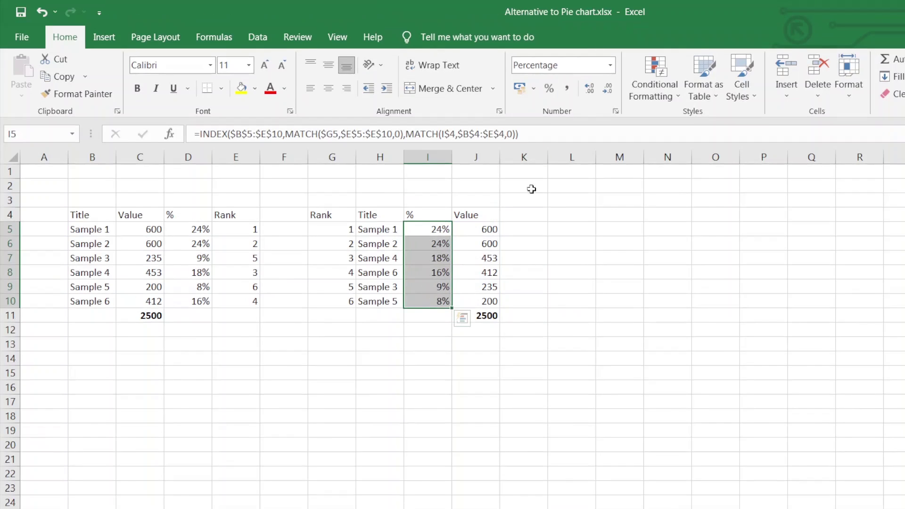
pyautogui.click(571, 258)
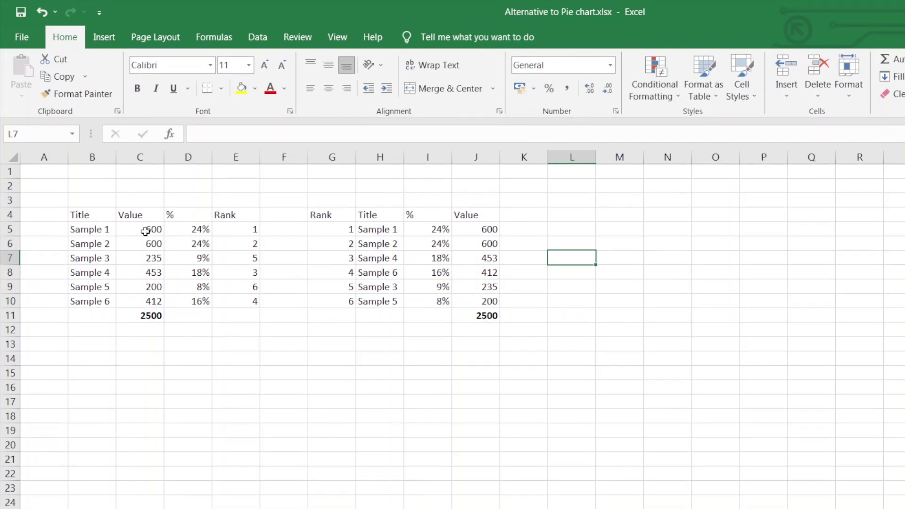
# Step: Set Sample 1's value back to 500, so the ranked table now lists Sample 2 first
pyautogui.click(144, 232)
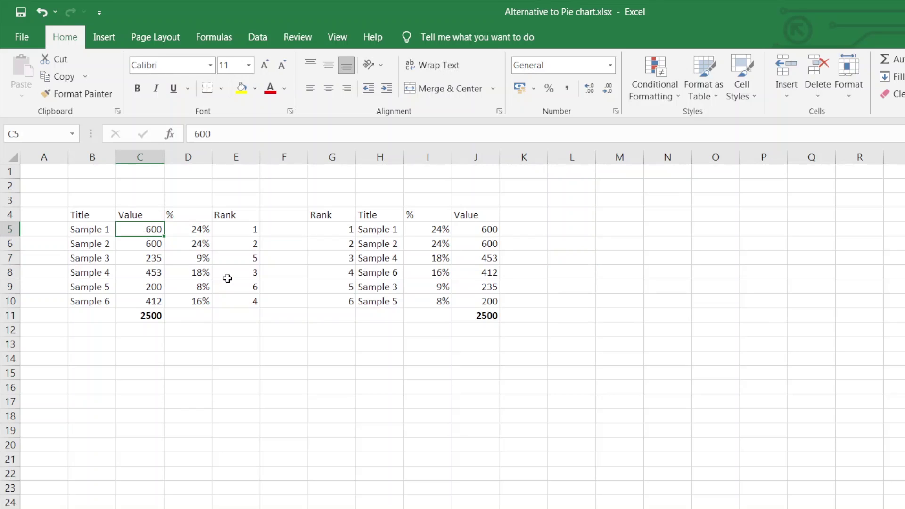
pyautogui.write('5')
pyautogui.press('Return')
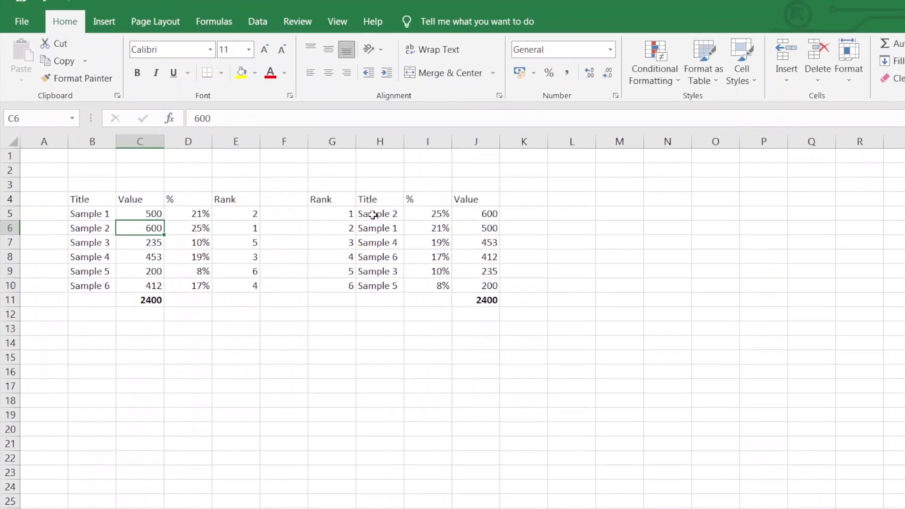
pyautogui.moveTo(373, 215); pyautogui.dragTo(443, 284)
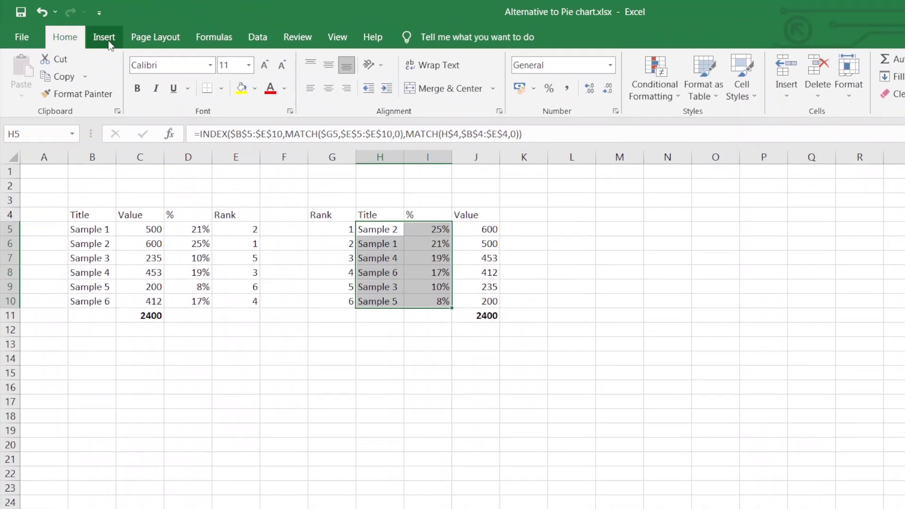
# Step: Insert a 2-D Clustered Bar chart of the ranked titles and percentages in H5:I10
pyautogui.click(108, 41)
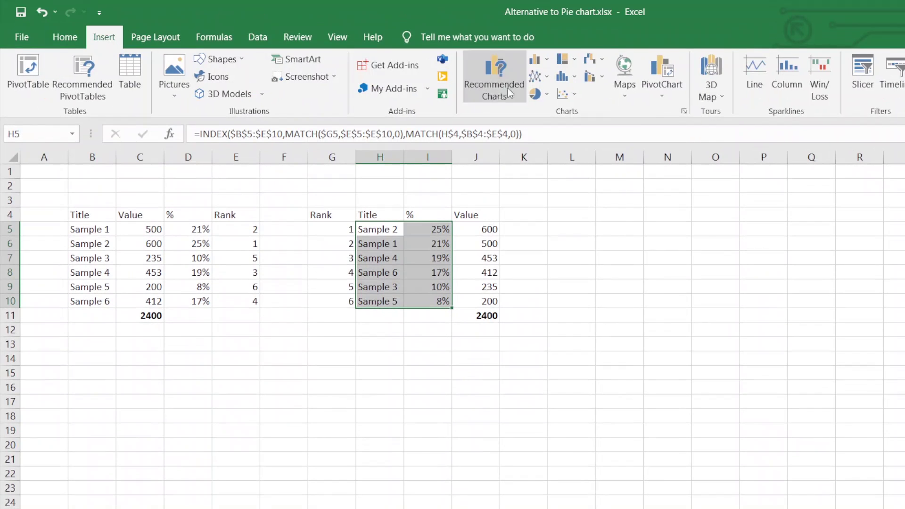
pyautogui.click(537, 59)
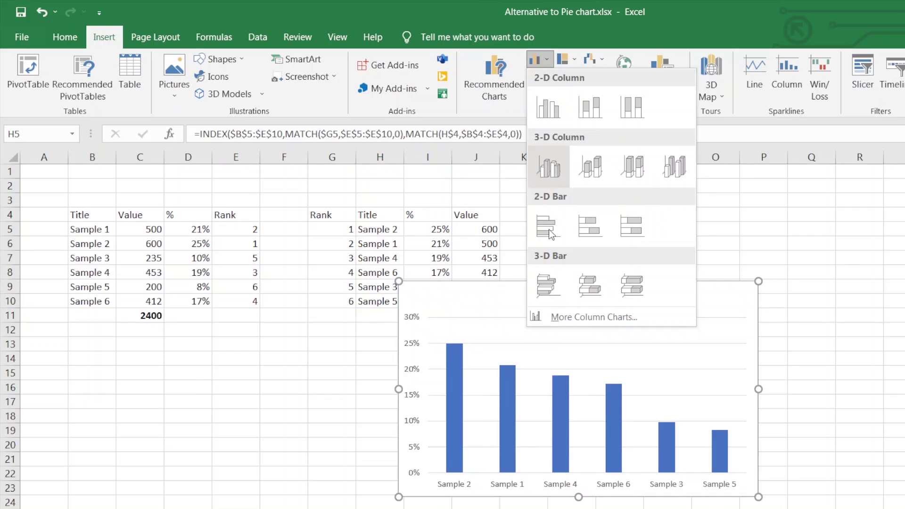
pyautogui.click(548, 229)
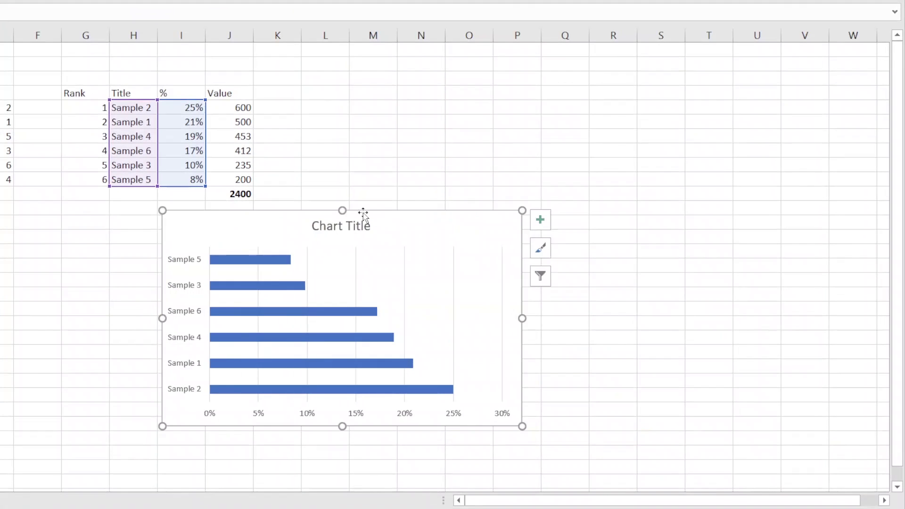
pyautogui.click(340, 232)
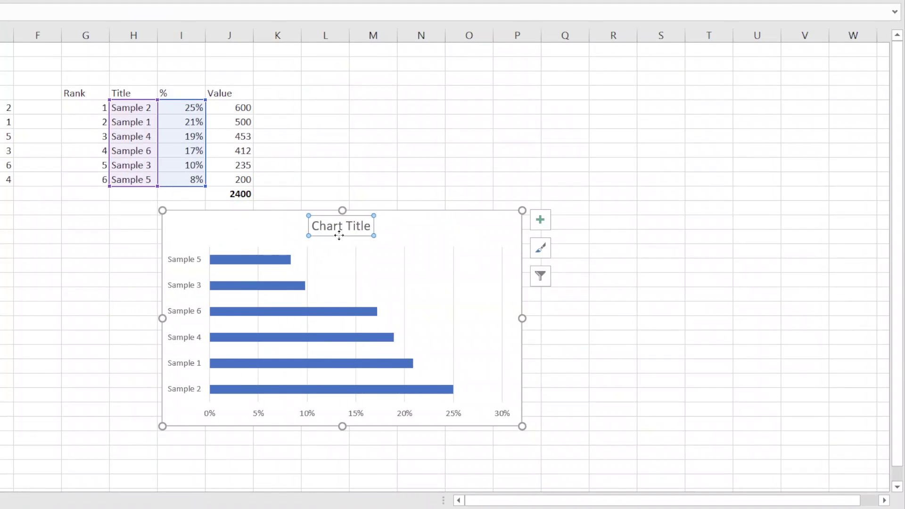
# Step: Remove the chart title and gridlines, and reverse the category order so Sample 2 is on top
pyautogui.press('Delete')
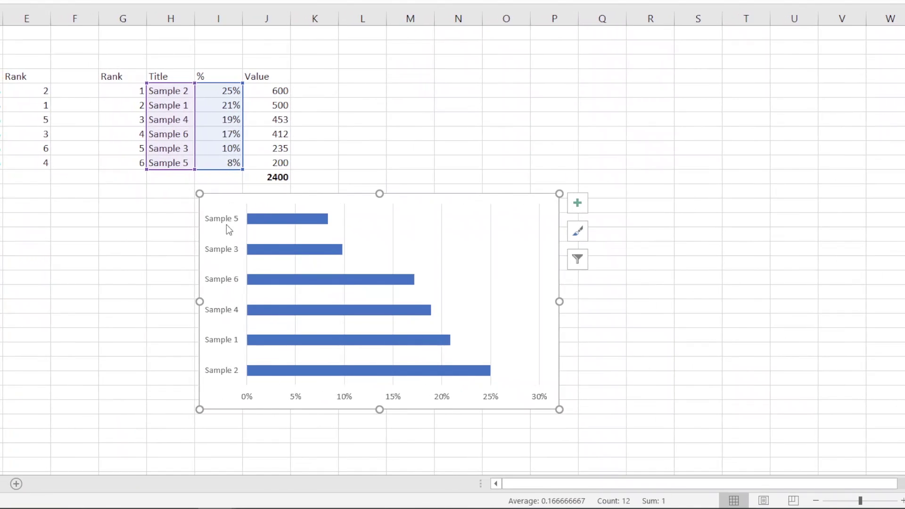
pyautogui.click(223, 219)
pyautogui.rightClick(222, 219)
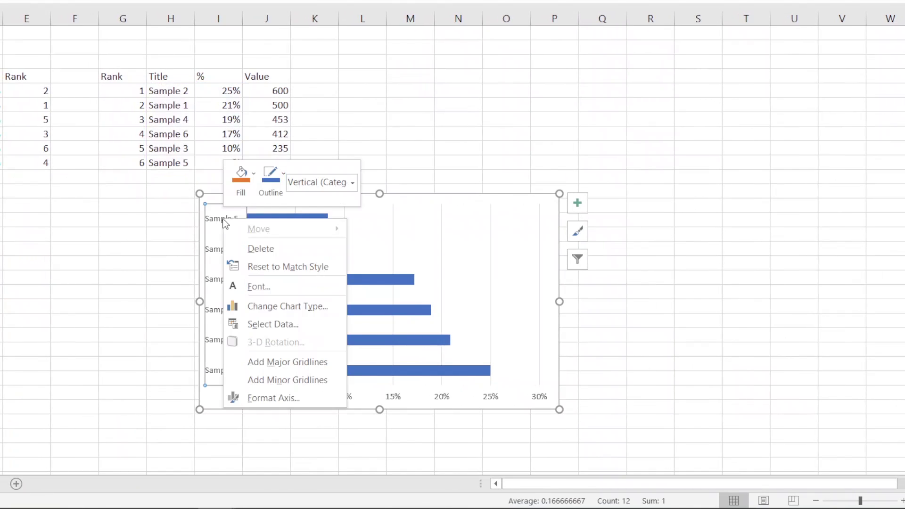
pyautogui.click(284, 404)
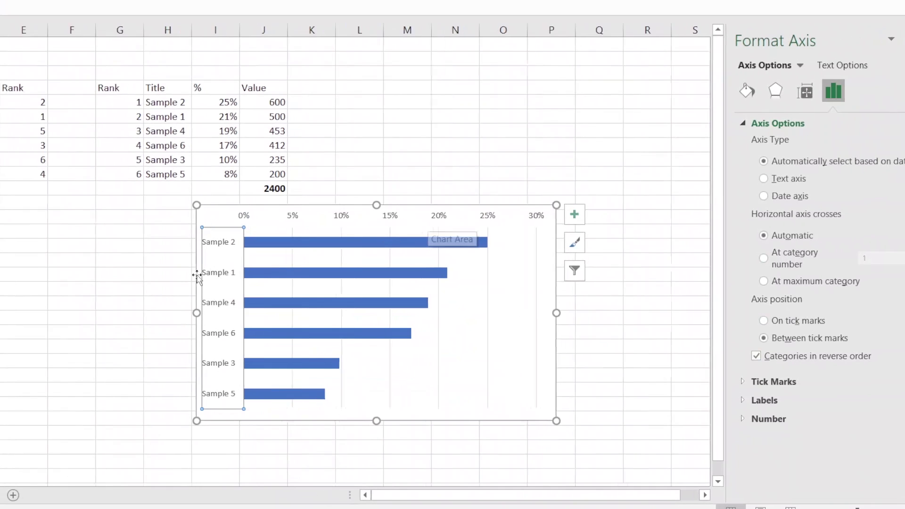
pyautogui.click(399, 256)
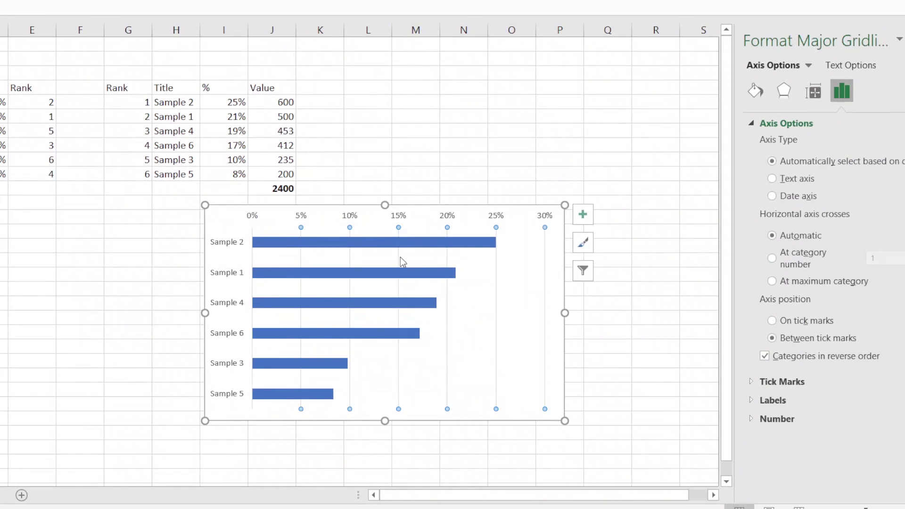
pyautogui.press('Escape')
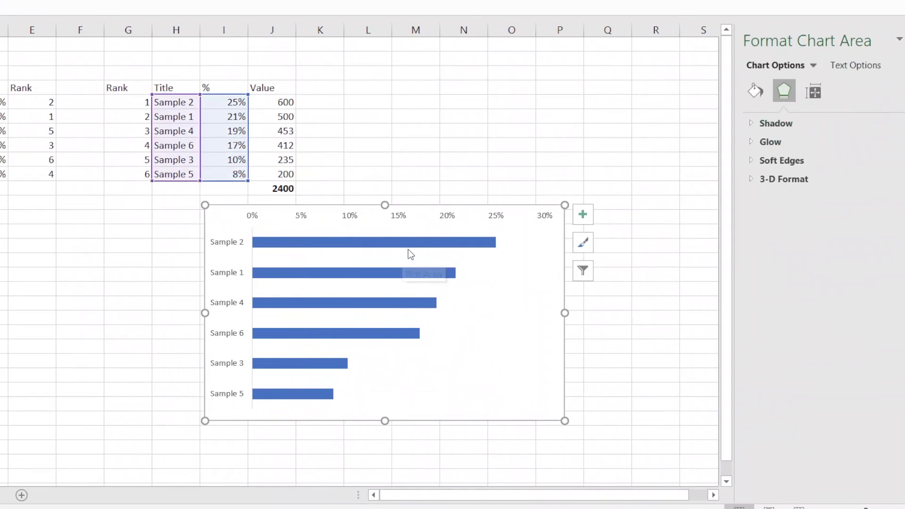
pyautogui.click(409, 242)
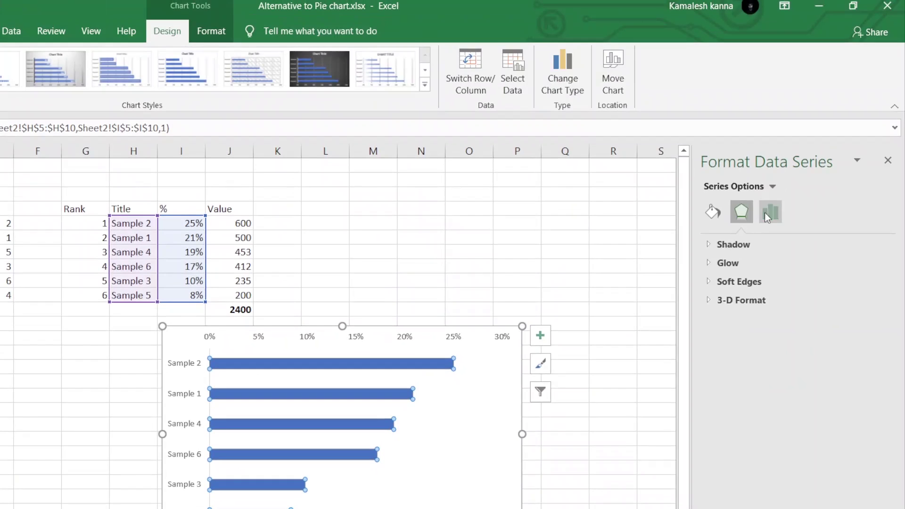
# Step: Widen the bars by reducing the series gap width to 28%
pyautogui.click(811, 84)
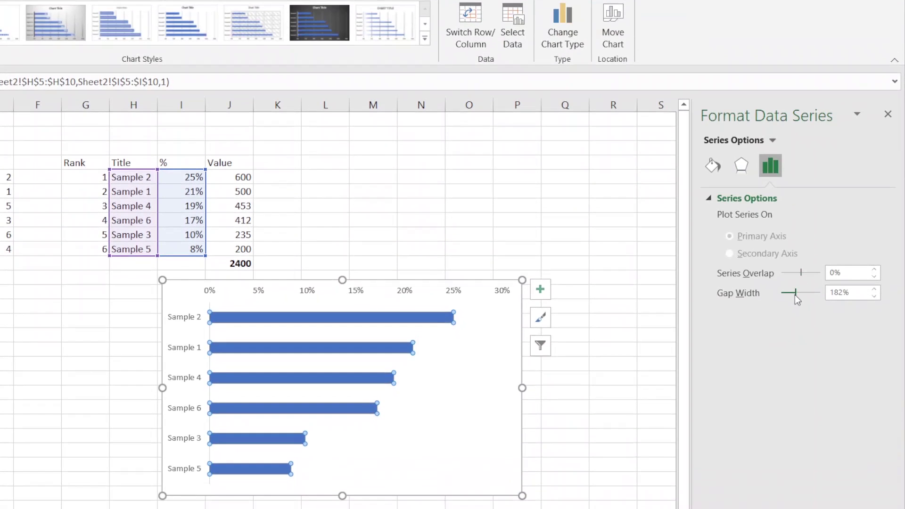
pyautogui.moveTo(794, 295); pyautogui.dragTo(783, 296)
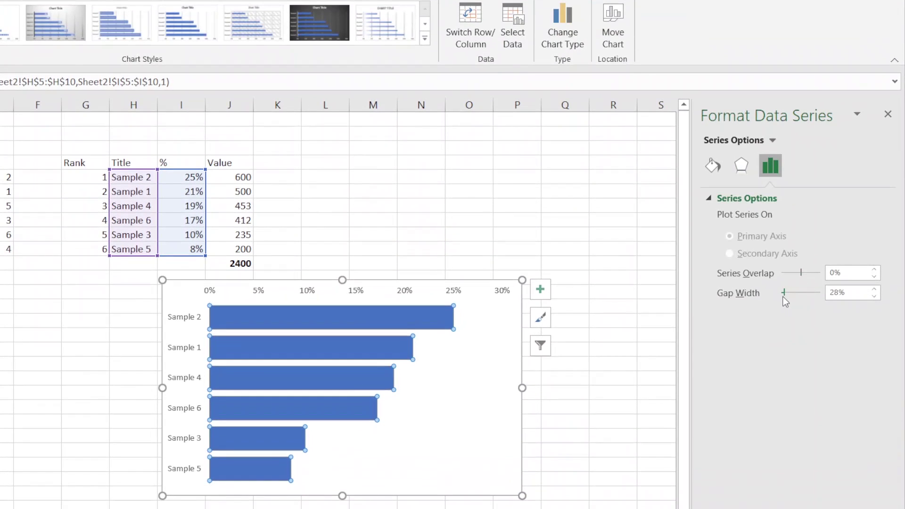
pyautogui.click(356, 302)
pyautogui.click(423, 278)
# Step: Fill the whole bar series with a dark grey theme colour
pyautogui.click(414, 269)
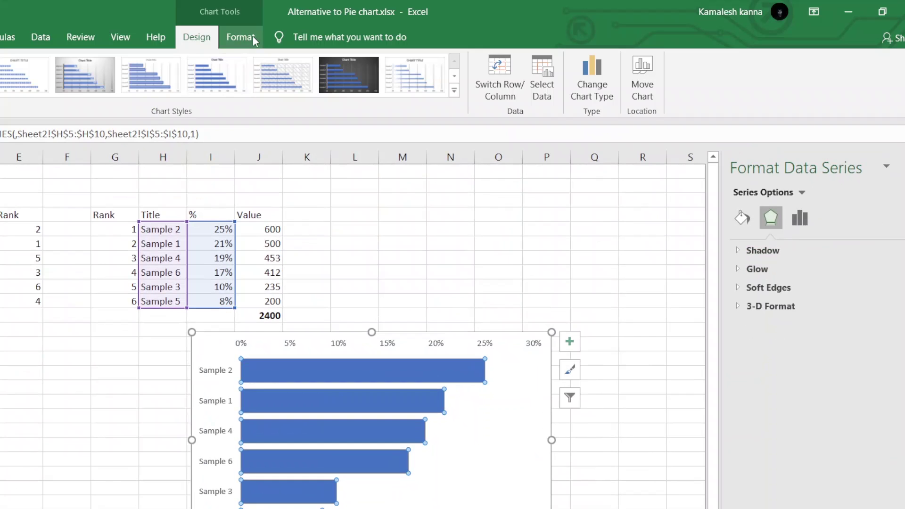
pyautogui.click(252, 36)
pyautogui.click(383, 63)
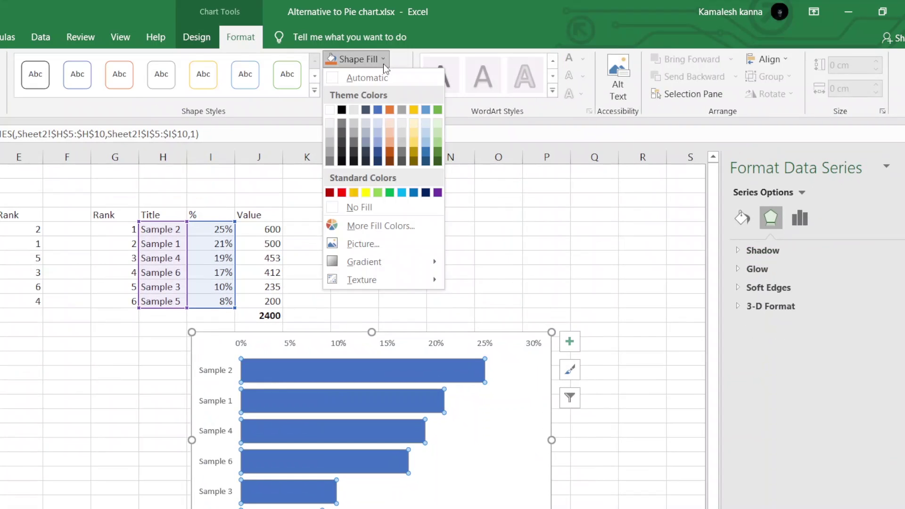
pyautogui.click(356, 157)
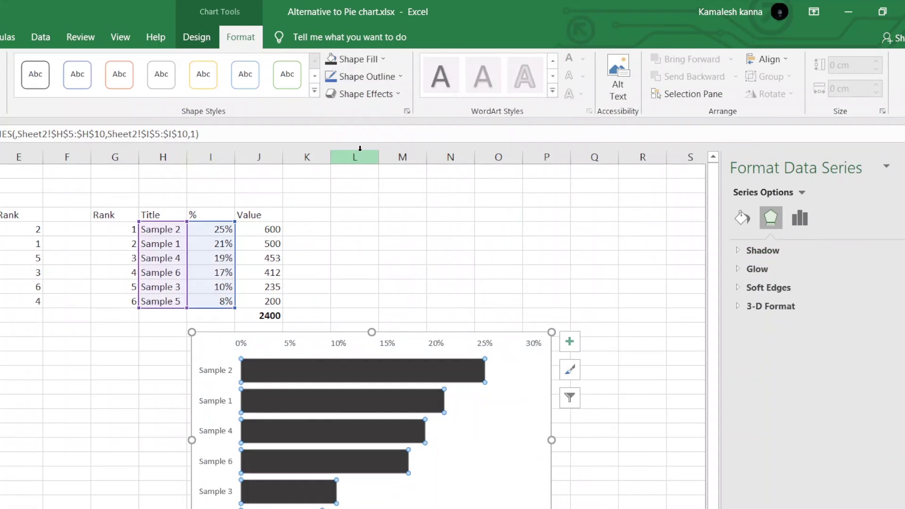
pyautogui.click(483, 427)
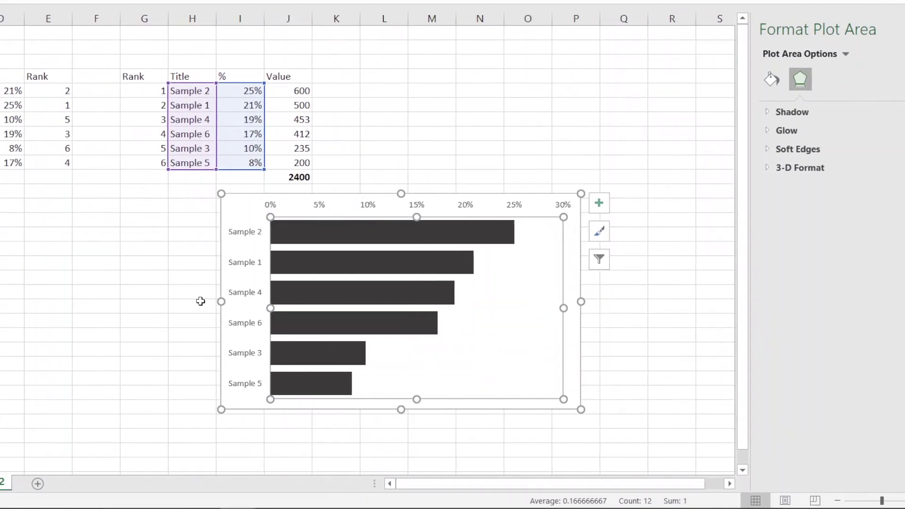
# Step: Set the percentage axis's major and minor tick marks to Outside
pyautogui.click(332, 224)
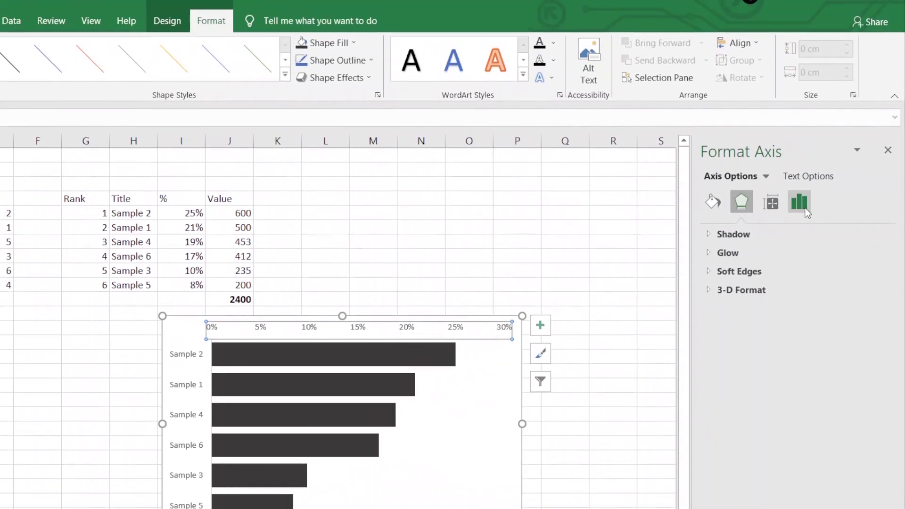
pyautogui.click(798, 207)
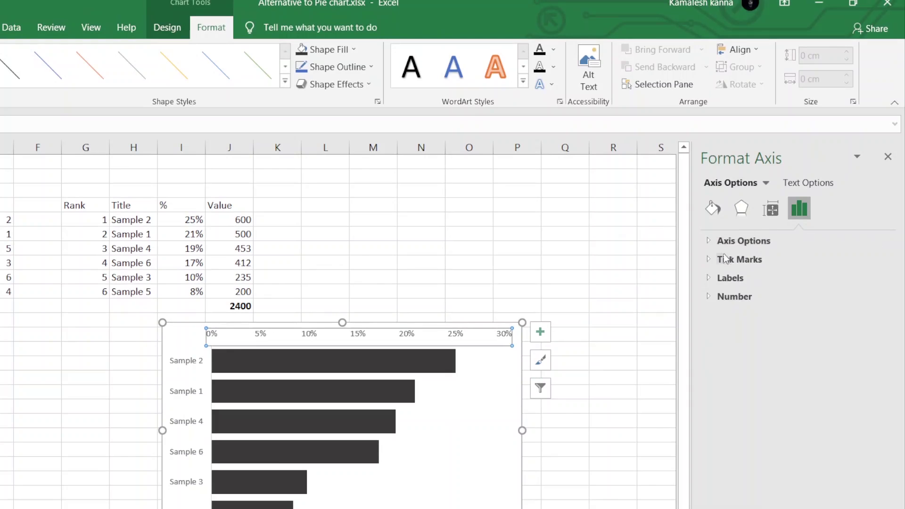
pyautogui.click(728, 259)
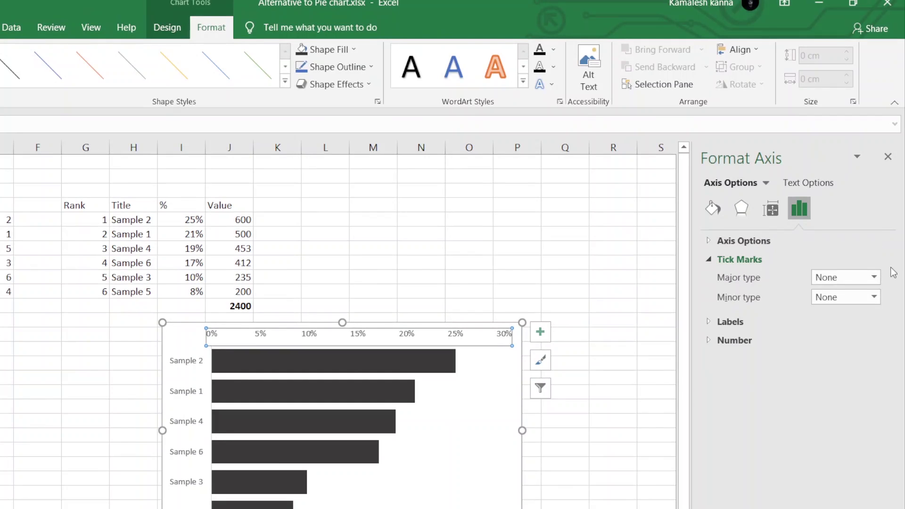
pyautogui.click(874, 277)
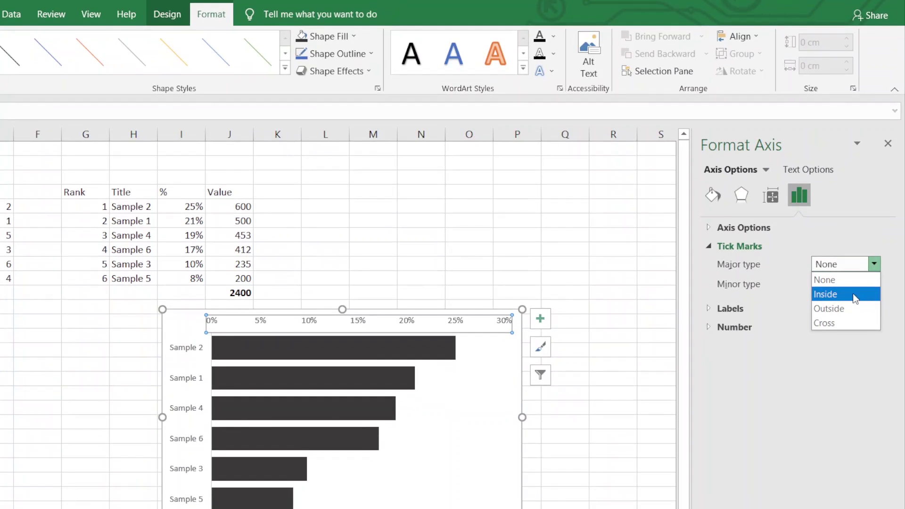
pyautogui.click(853, 299)
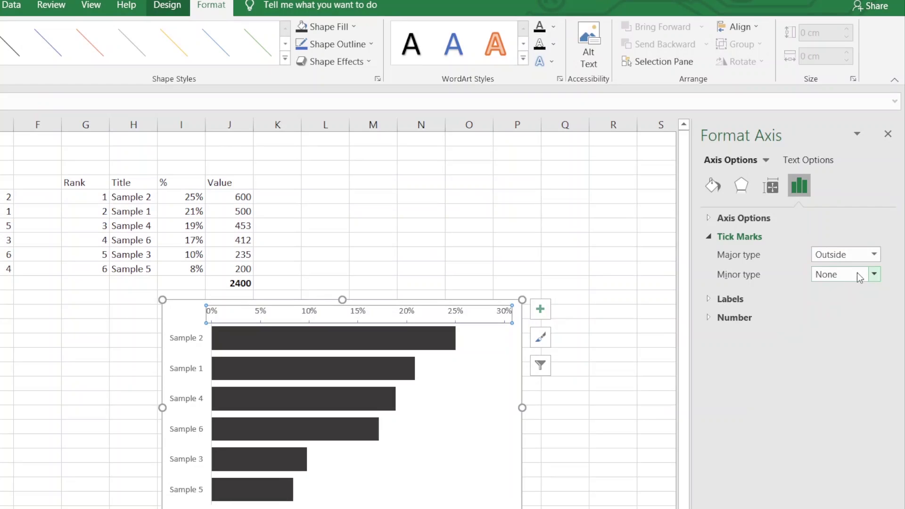
pyautogui.click(874, 274)
pyautogui.click(848, 315)
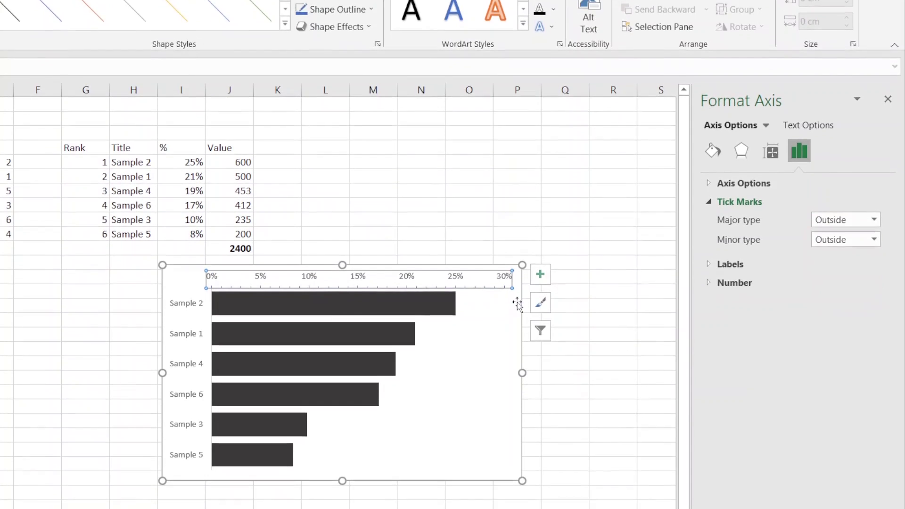
pyautogui.click(497, 306)
pyautogui.click(469, 273)
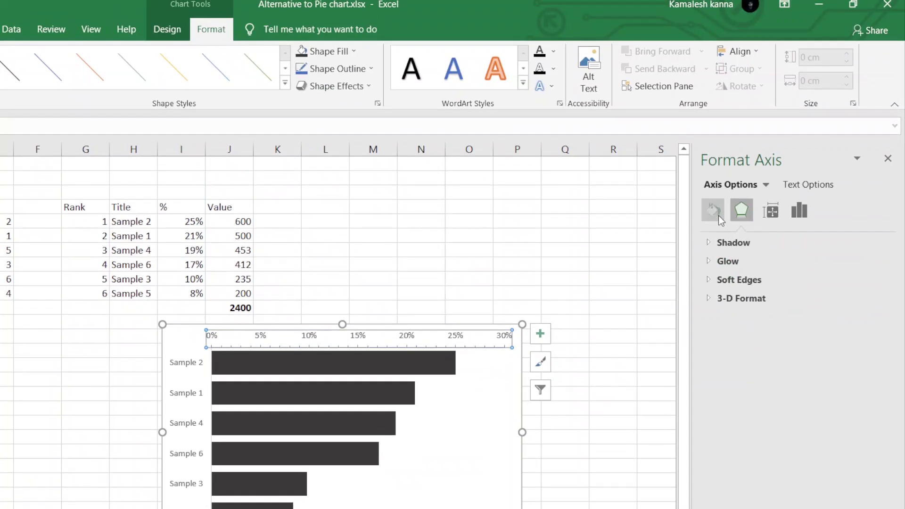
pyautogui.click(718, 216)
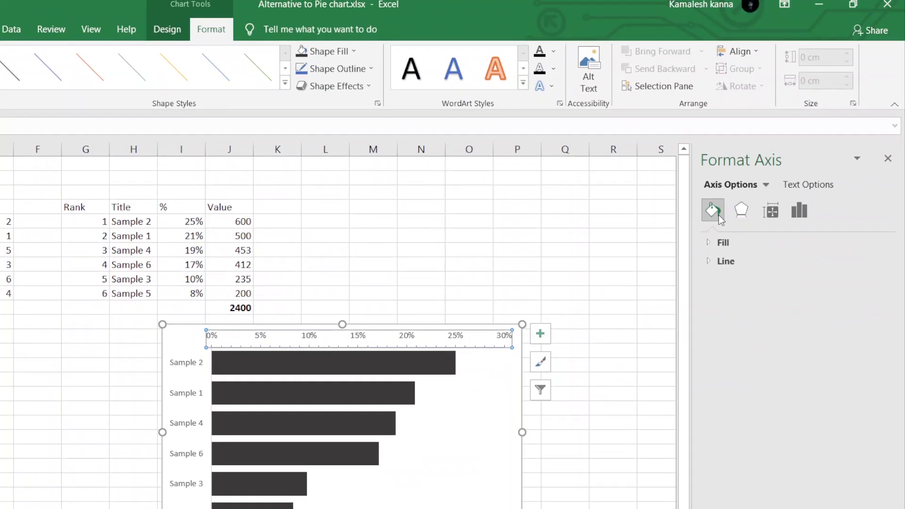
# Step: Give the percentage axis a solid black line at 1 pt width
pyautogui.click(710, 264)
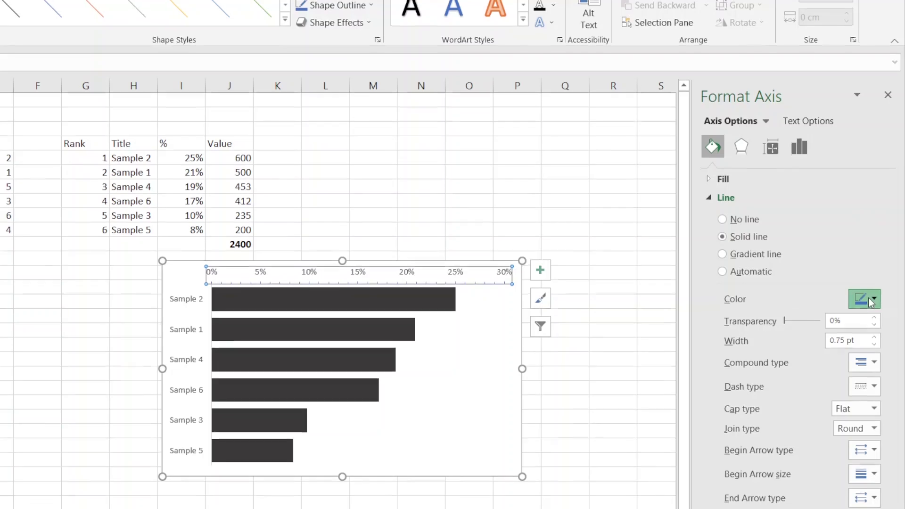
pyautogui.click(868, 362)
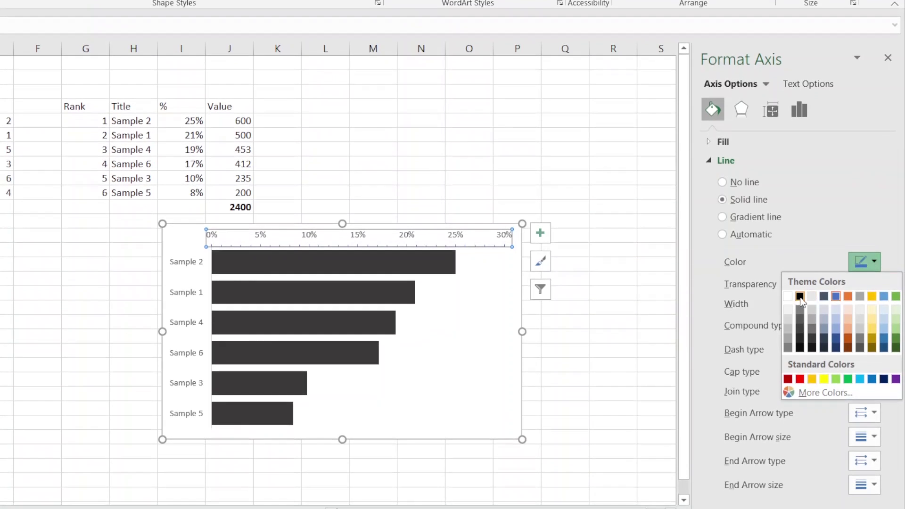
pyautogui.click(799, 302)
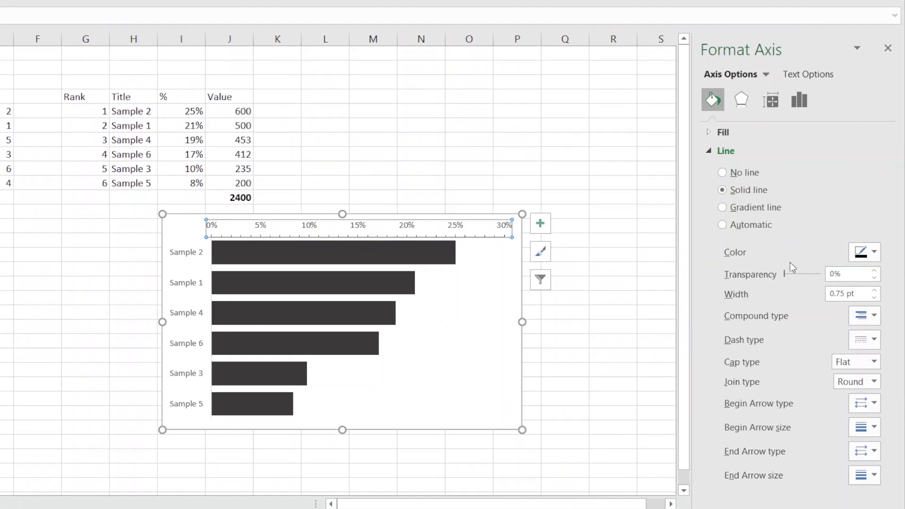
pyautogui.click(873, 292)
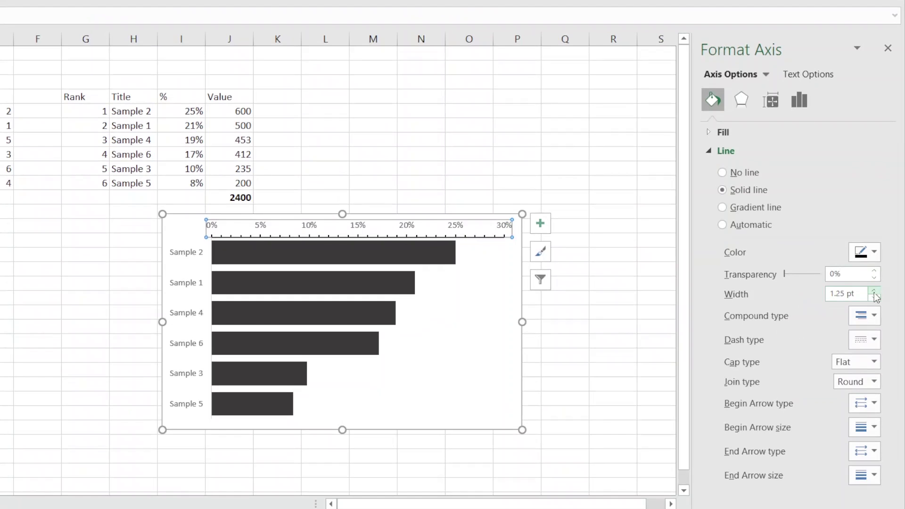
pyautogui.click(874, 293)
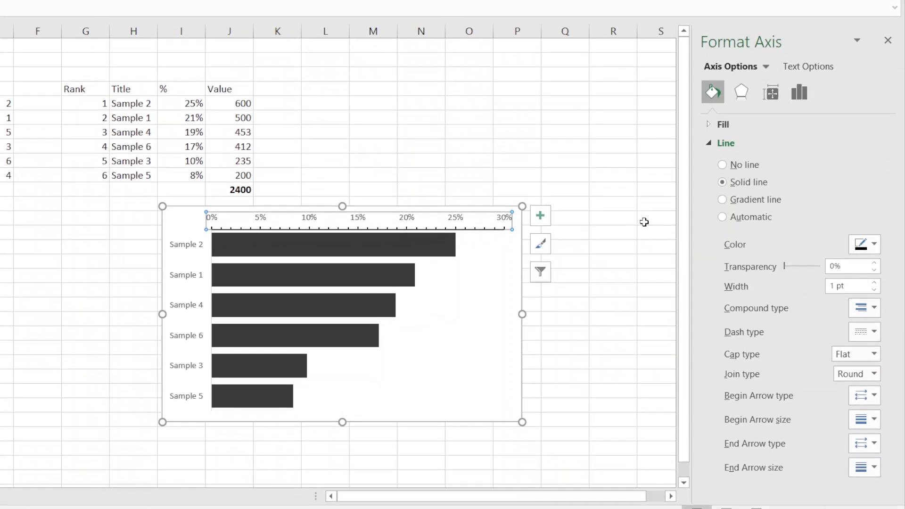
pyautogui.click(644, 222)
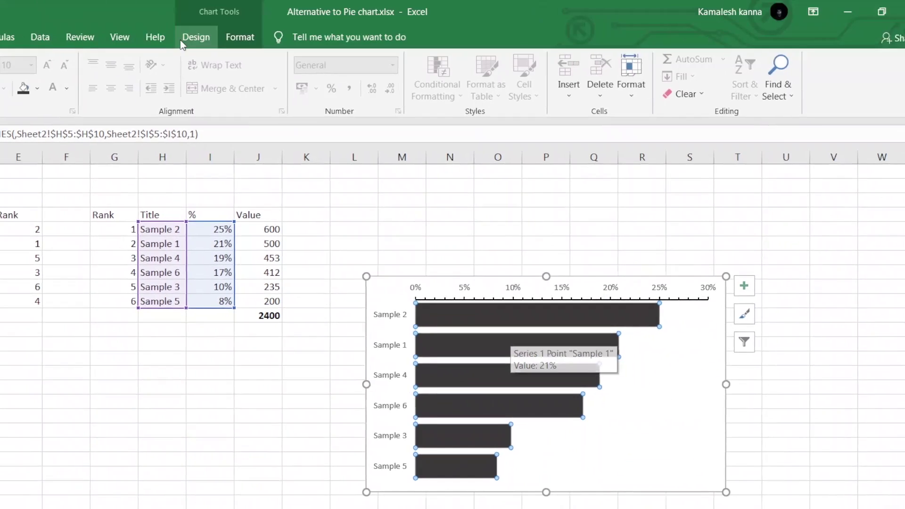
pyautogui.click(216, 41)
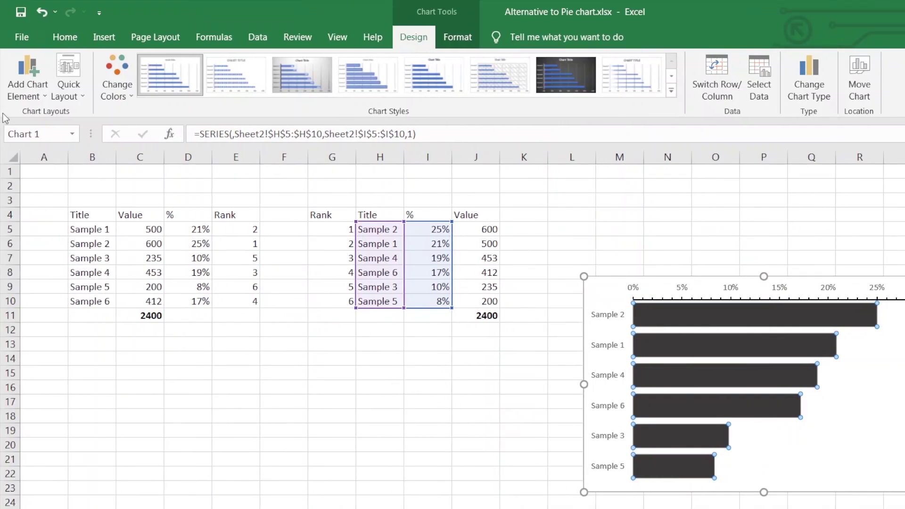
# Step: Add Inside End percentage labels to the bars in white, enlarged by two font sizes
pyautogui.click(24, 94)
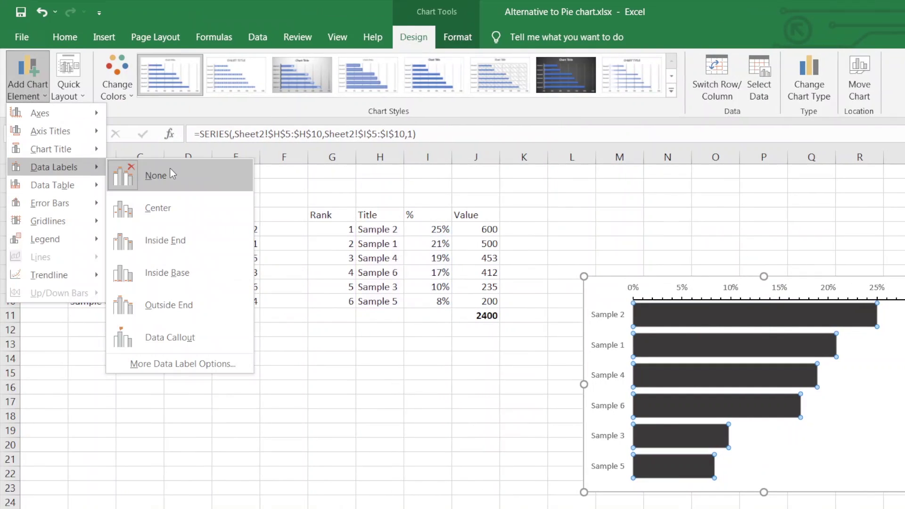
pyautogui.click(187, 238)
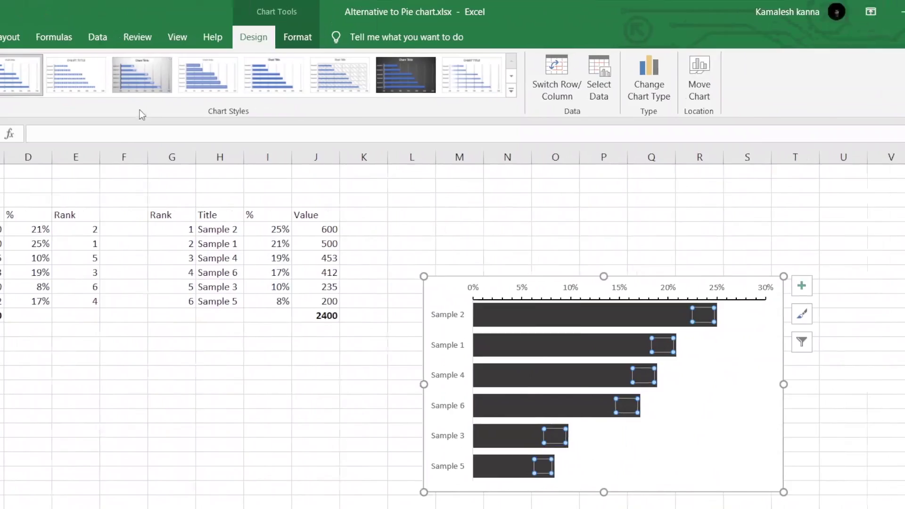
pyautogui.click(65, 37)
pyautogui.click(284, 88)
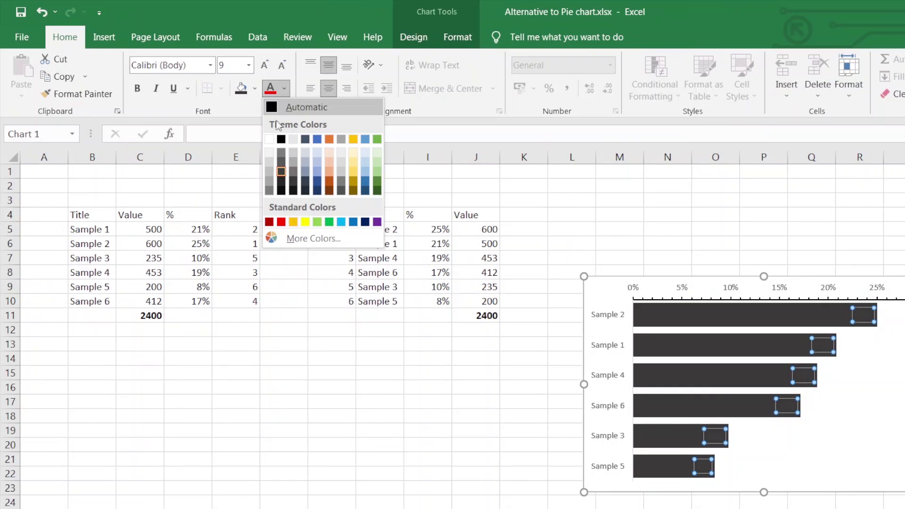
pyautogui.click(269, 140)
pyautogui.click(265, 69)
pyautogui.click(266, 69)
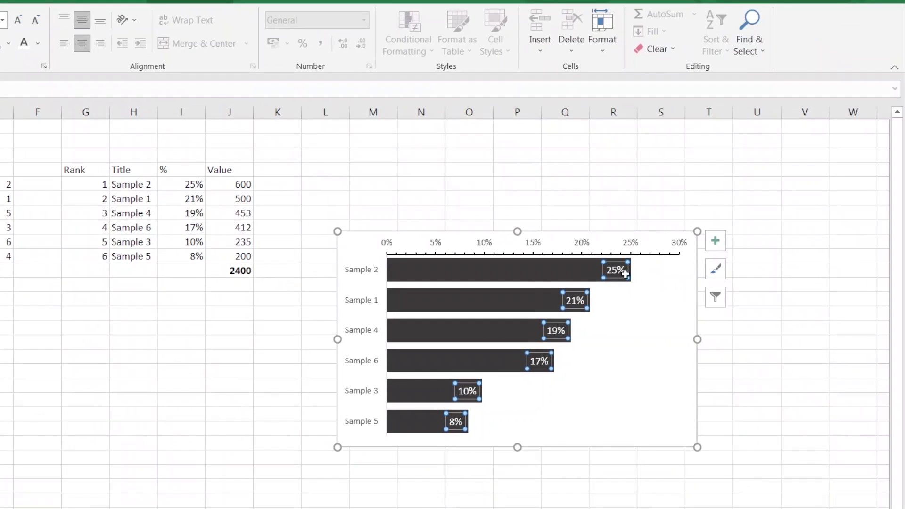
pyautogui.rightClick(625, 273)
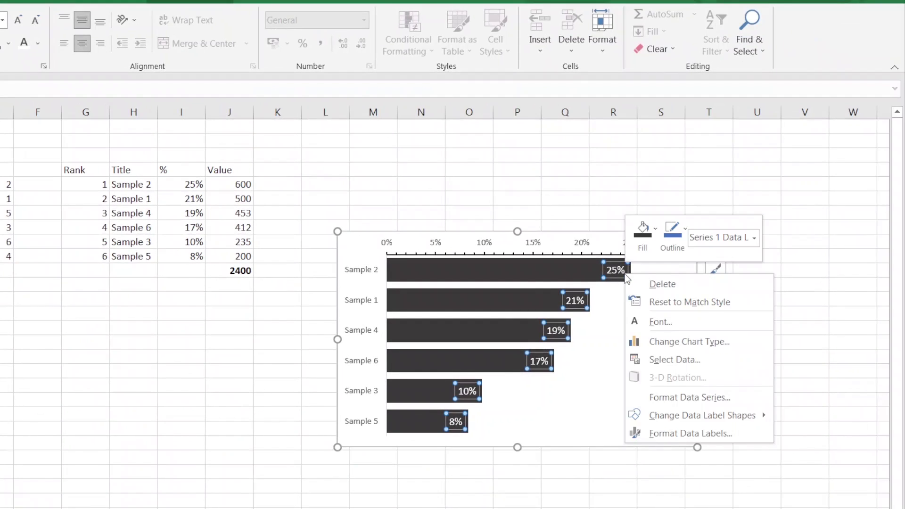
# Step: Make the bar labels show values from J5:J10, hiding percentages and leader lines
pyautogui.click(683, 432)
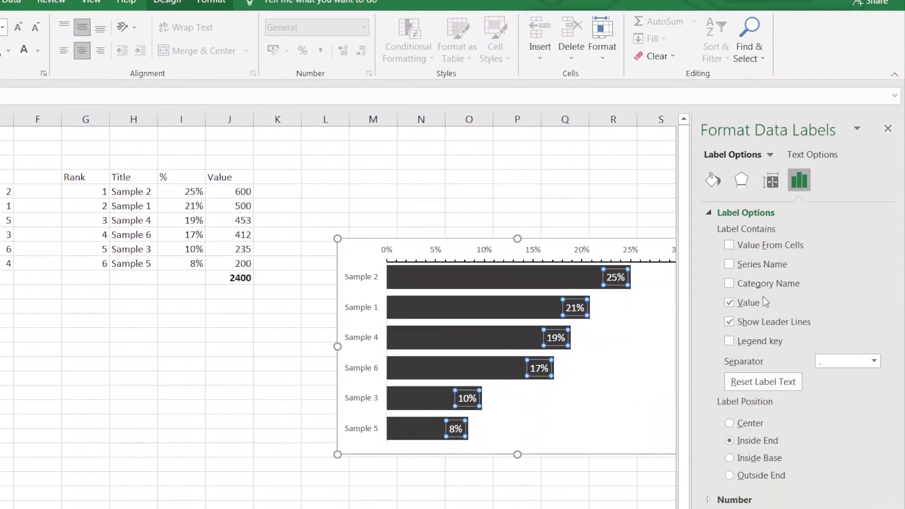
pyautogui.click(763, 203)
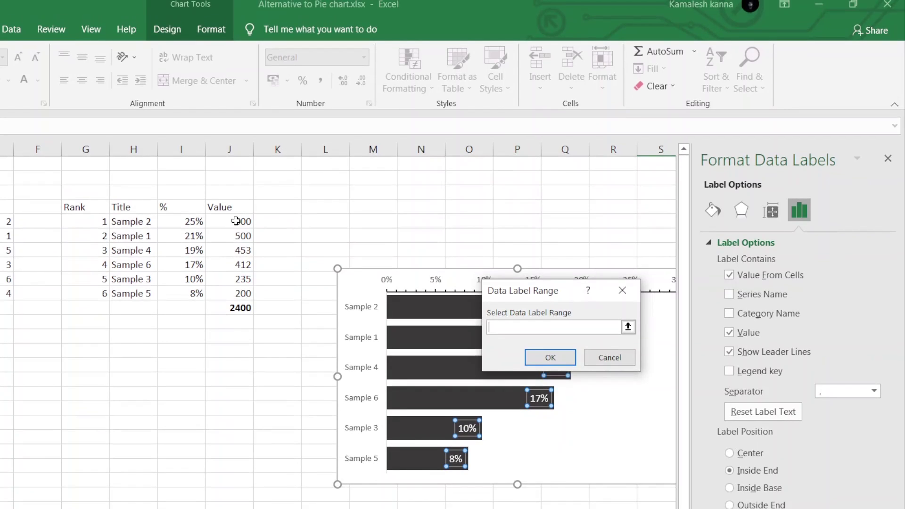
pyautogui.moveTo(236, 221); pyautogui.dragTo(238, 293)
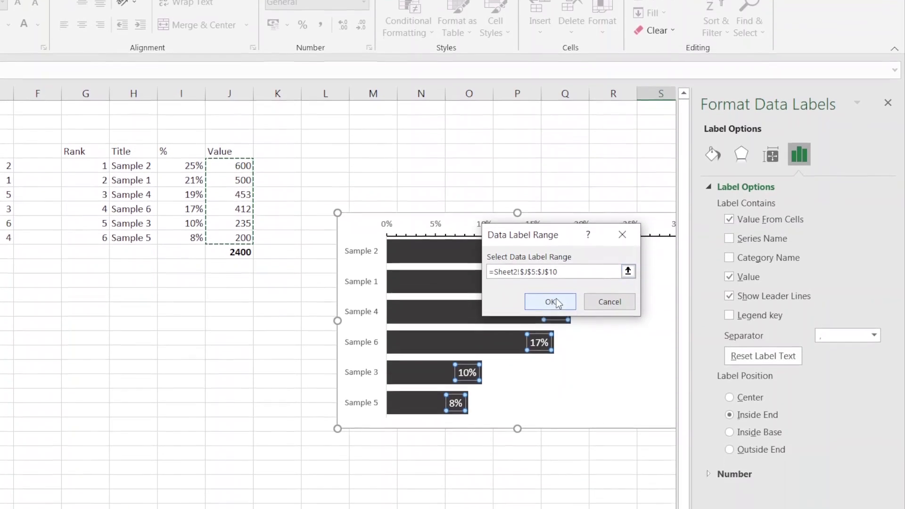
pyautogui.click(555, 296)
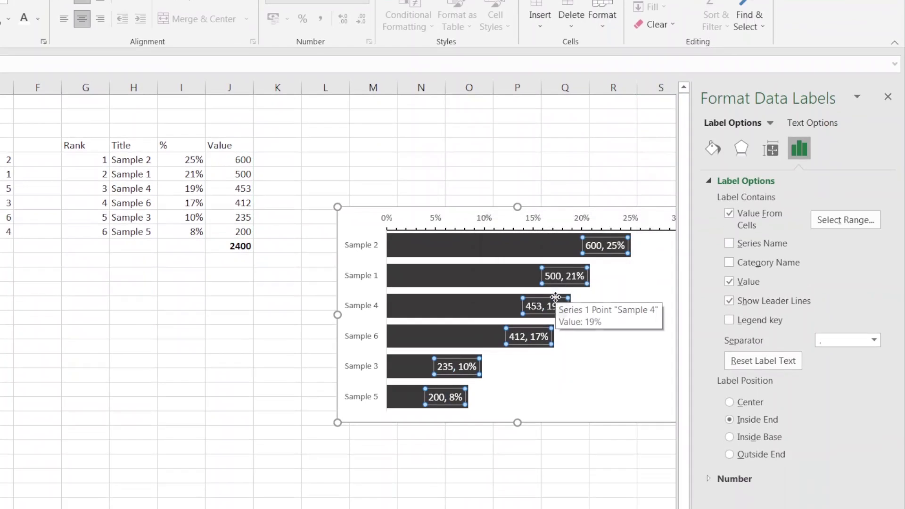
pyautogui.click(729, 284)
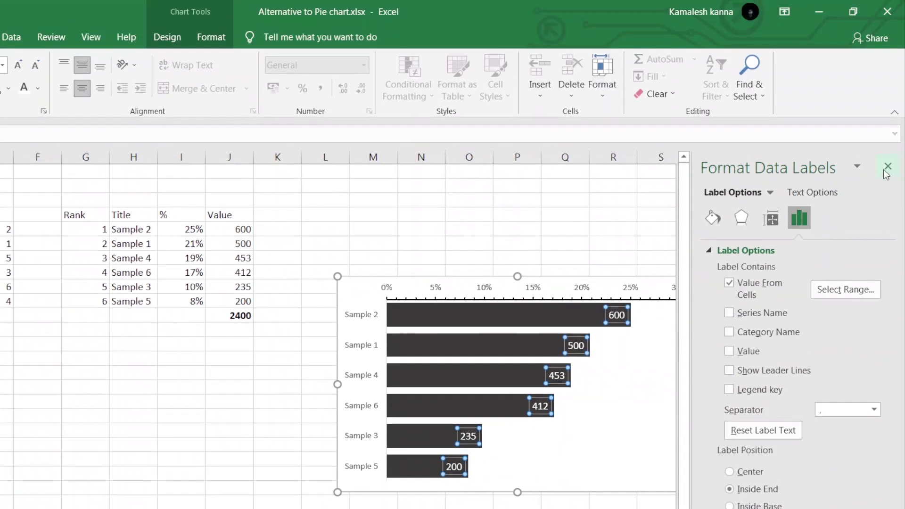
pyautogui.click(886, 167)
pyautogui.click(485, 213)
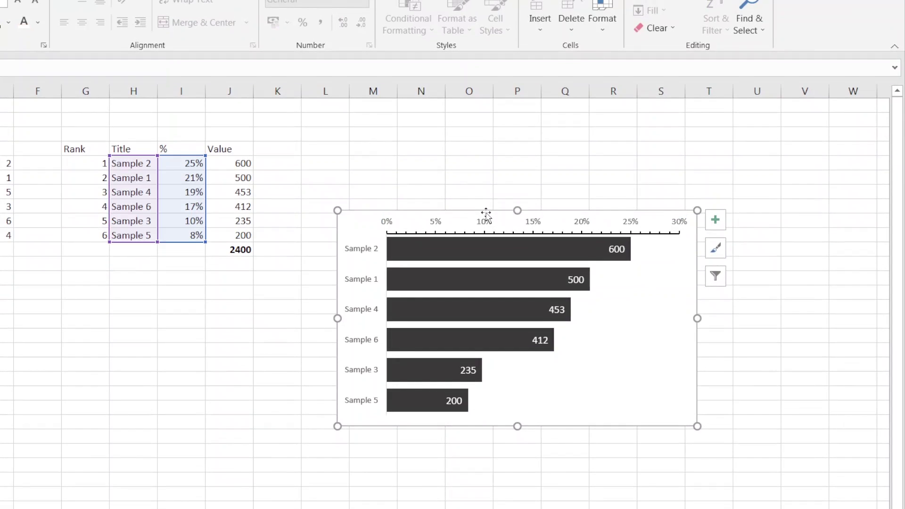
# Step: Move the bar chart up beside the ranked table
pyautogui.moveTo(485, 213); pyautogui.dragTo(407, 246)
pyautogui.click(519, 179)
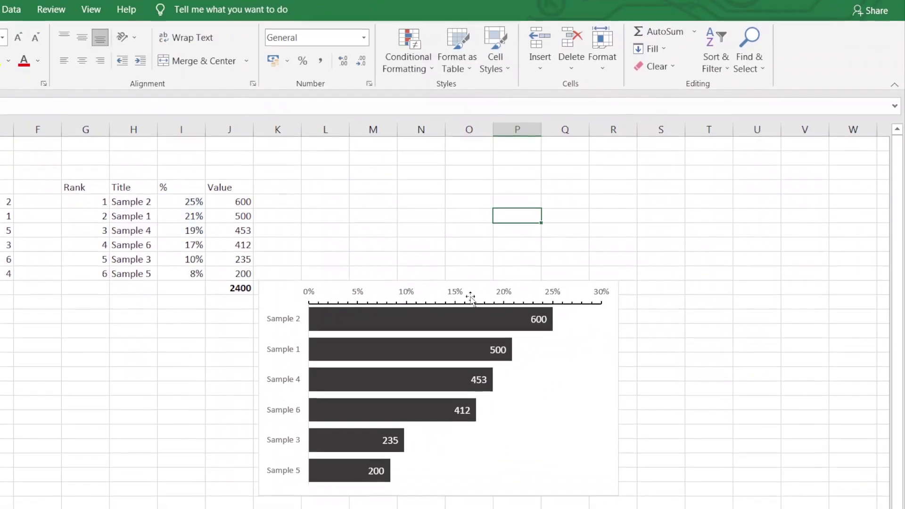
pyautogui.click(396, 276)
pyautogui.moveTo(381, 282); pyautogui.dragTo(432, 198)
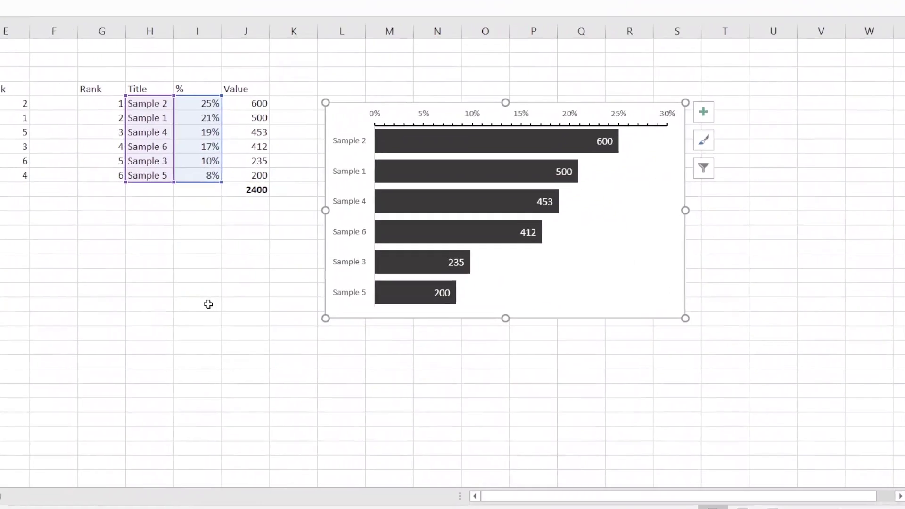
pyautogui.click(209, 304)
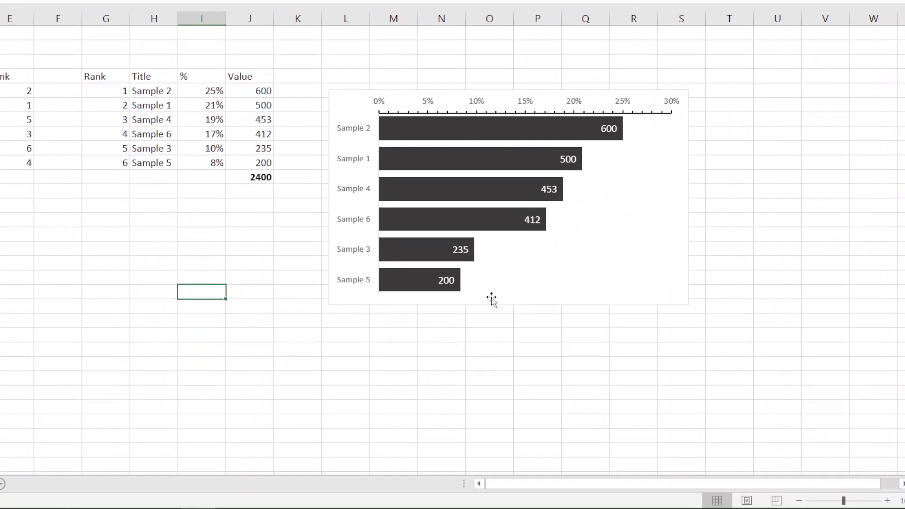
# Step: Shrink the plot area from top and bottom, leaving space below the Sample 5 bar
pyautogui.click(491, 299)
pyautogui.click(499, 289)
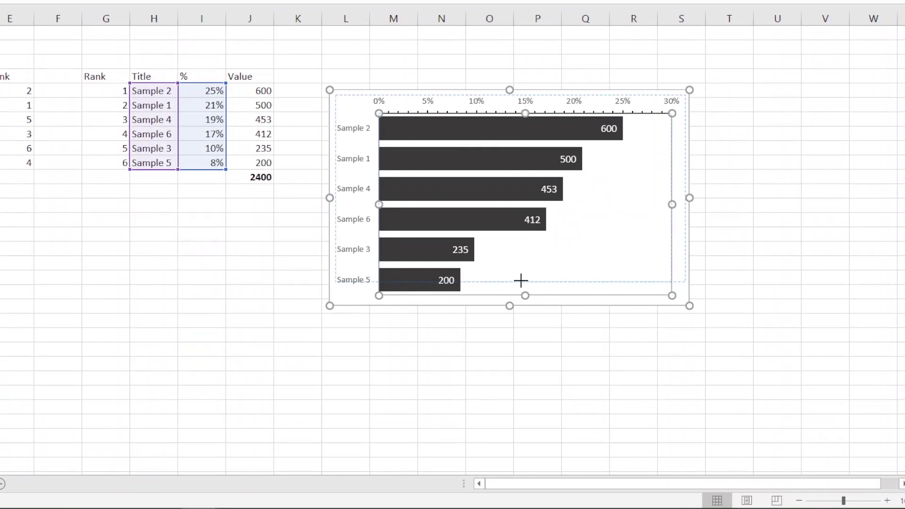
pyautogui.moveTo(522, 296); pyautogui.dragTo(521, 283)
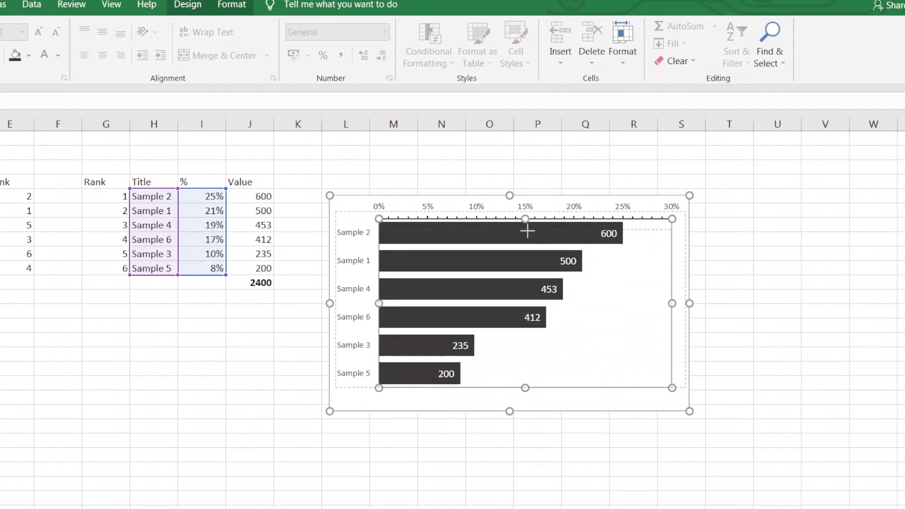
pyautogui.moveTo(525, 213)
pyautogui.mouseDown()
pyautogui.moveTo(526, 224)
pyautogui.moveTo(514, 206)
pyautogui.mouseUp()
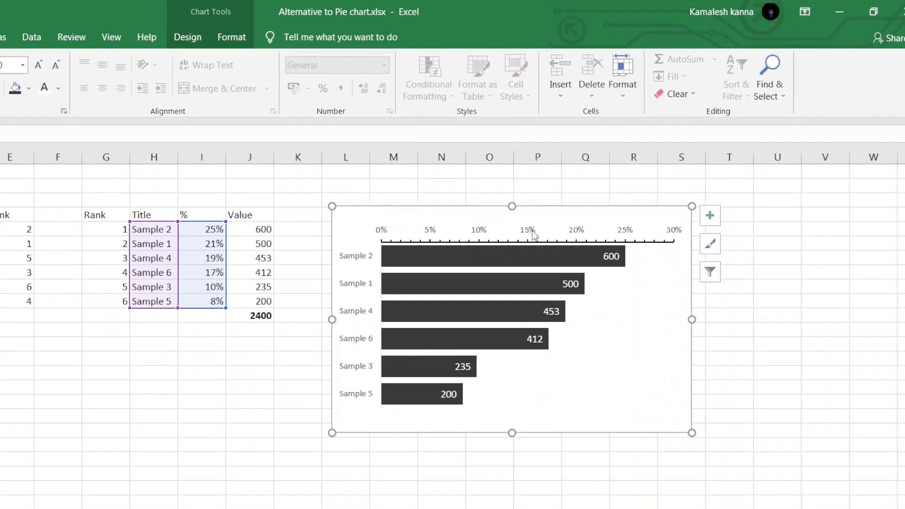
pyautogui.click(539, 255)
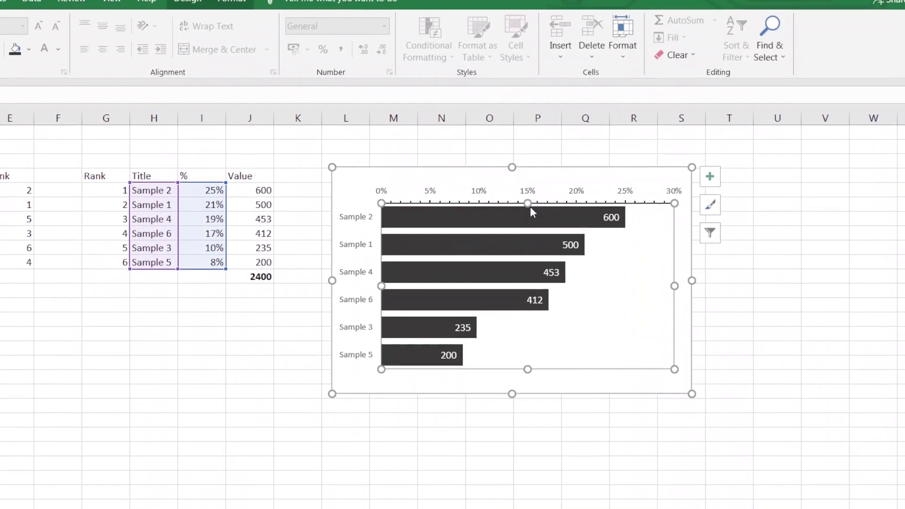
pyautogui.click(526, 212)
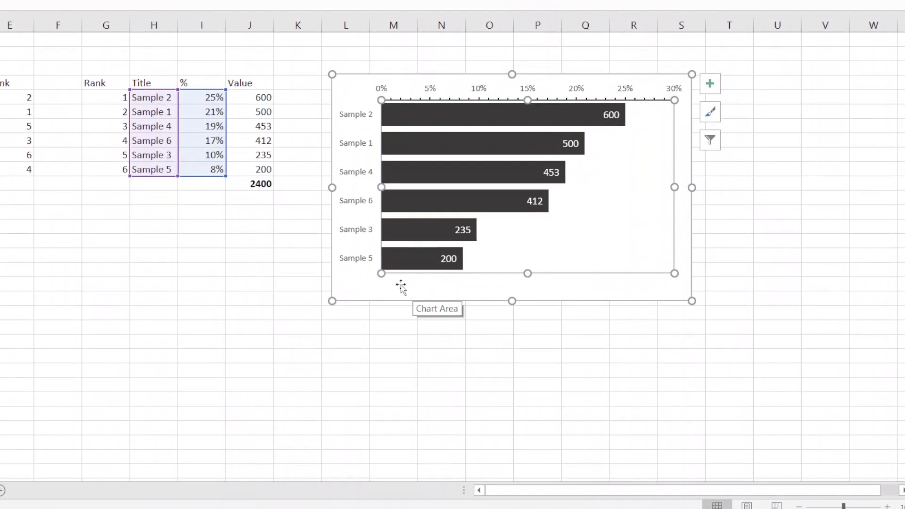
pyautogui.click(420, 341)
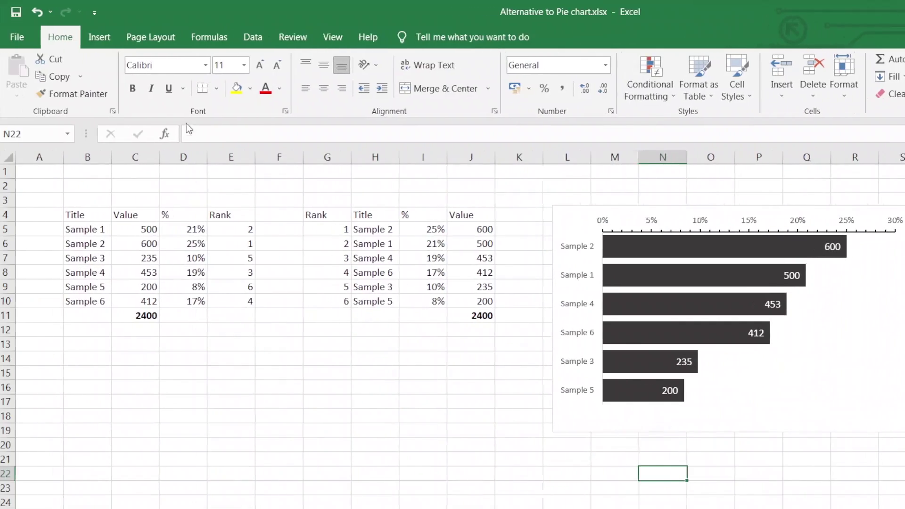
pyautogui.click(104, 37)
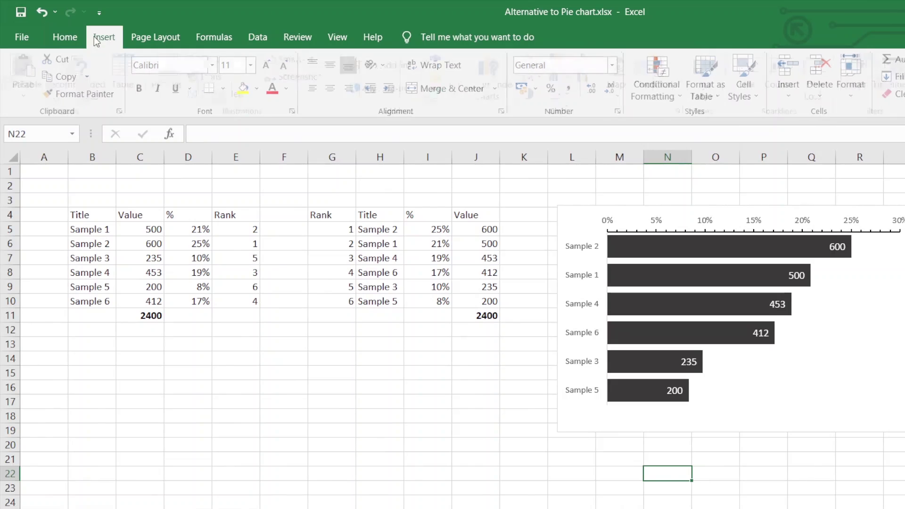
# Step: Draw a thick black horizontal baseline beneath the Sample 5 bar
pyautogui.click(217, 59)
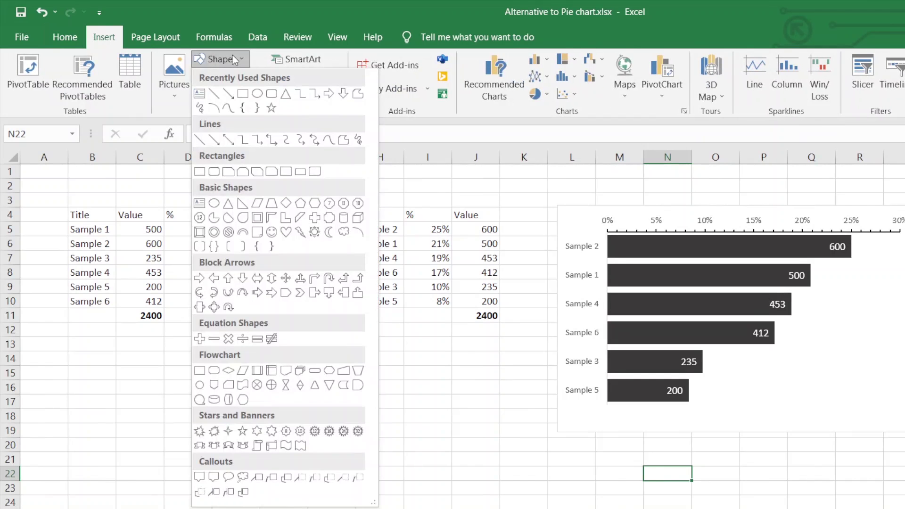
pyautogui.press('Escape')
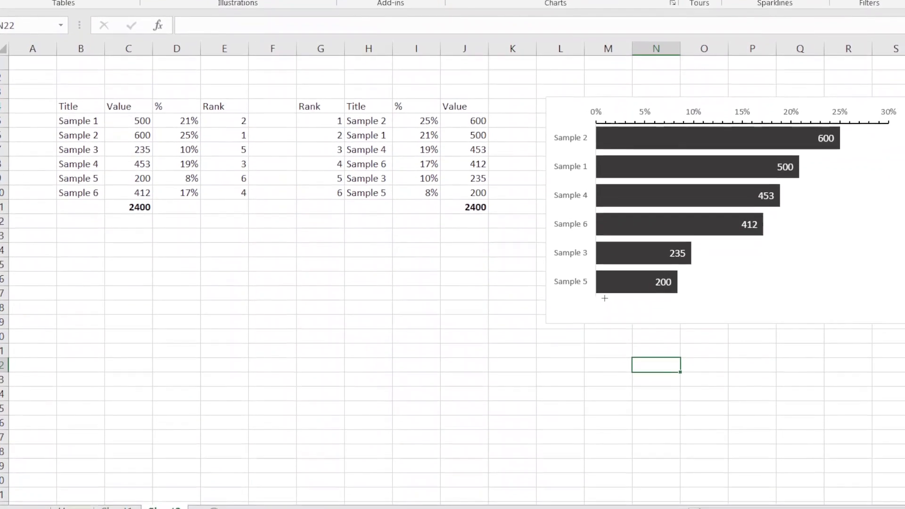
pyautogui.click(707, 294)
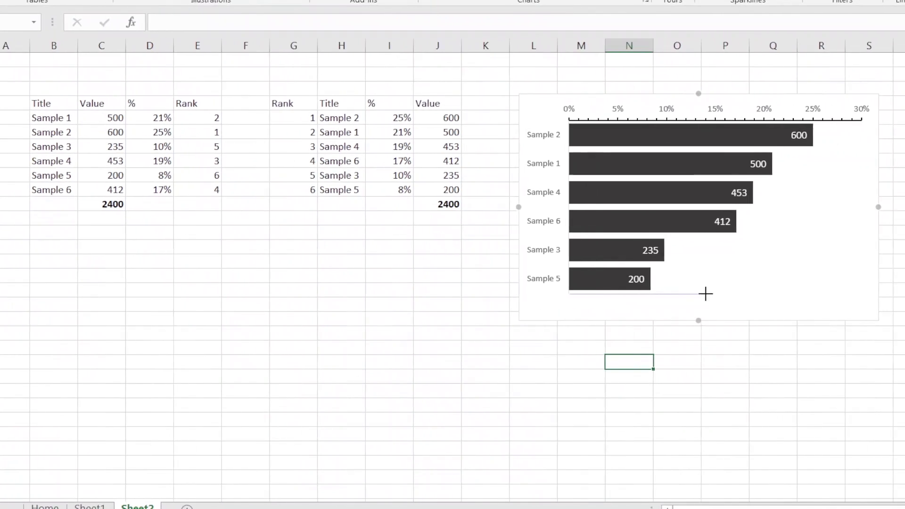
pyautogui.moveTo(691, 296); pyautogui.dragTo(690, 295)
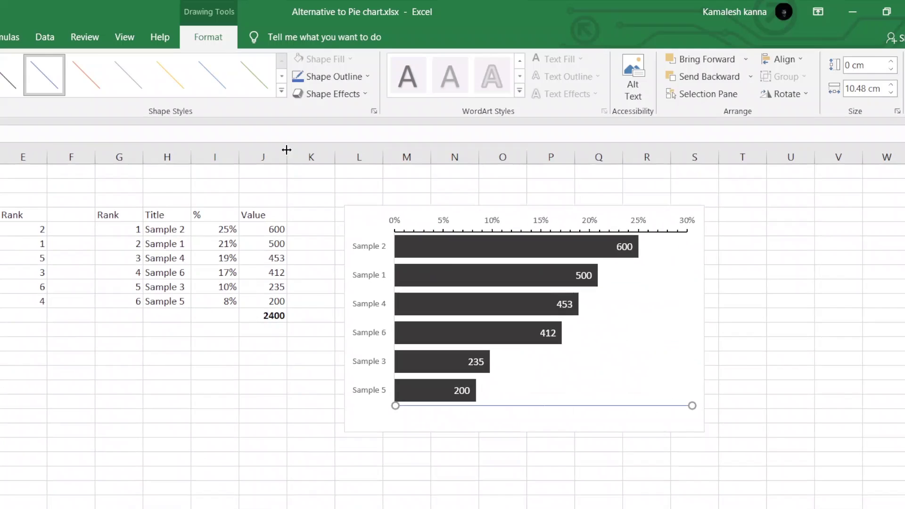
pyautogui.click(345, 79)
pyautogui.click(309, 128)
pyautogui.click(337, 78)
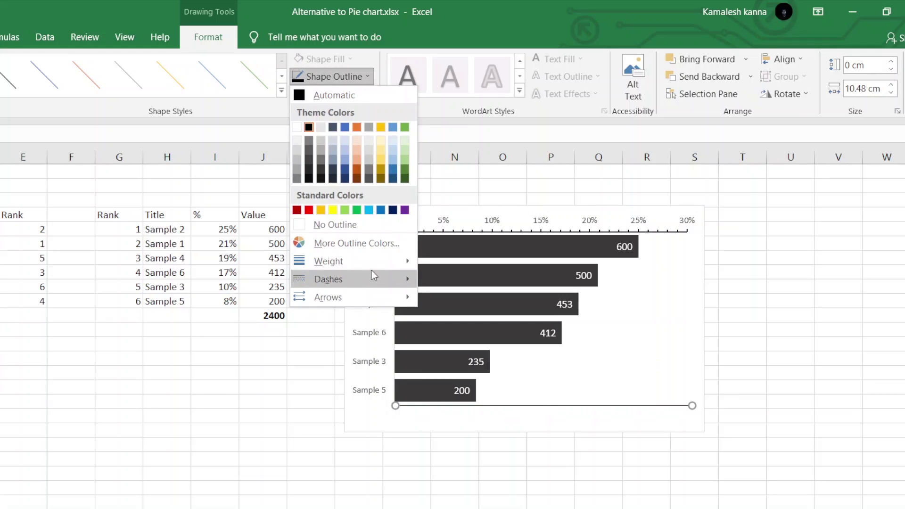
pyautogui.moveTo(327, 261)
pyautogui.click(450, 335)
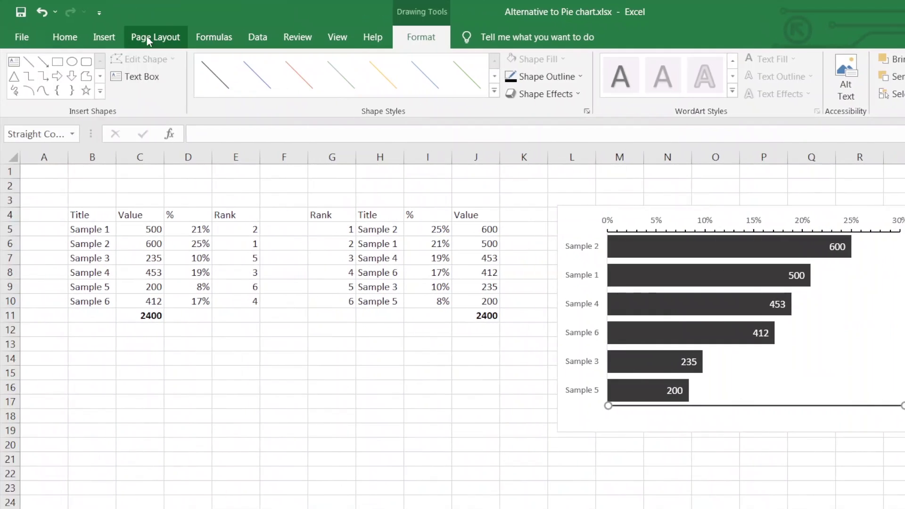
pyautogui.click(105, 35)
# Step: Draw a white-filled rounded rectangle just below the baseline at the chart's left end
pyautogui.click(224, 62)
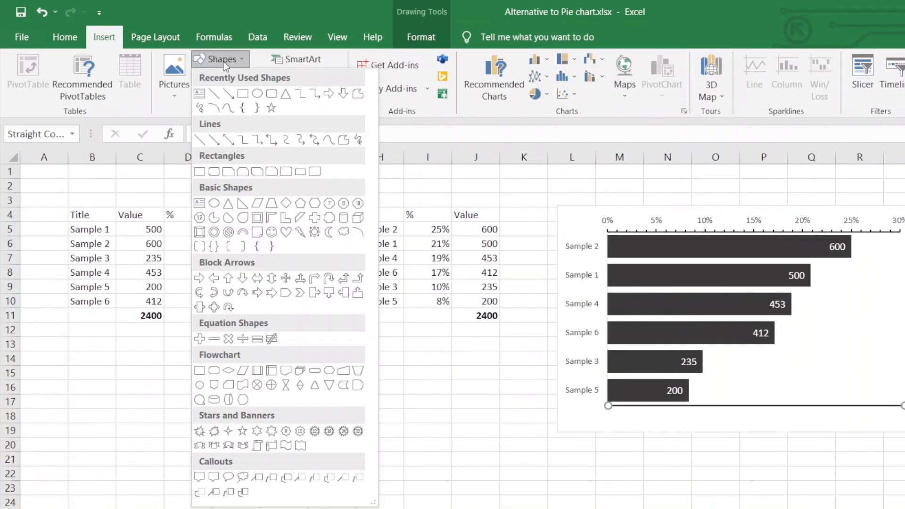
pyautogui.click(243, 94)
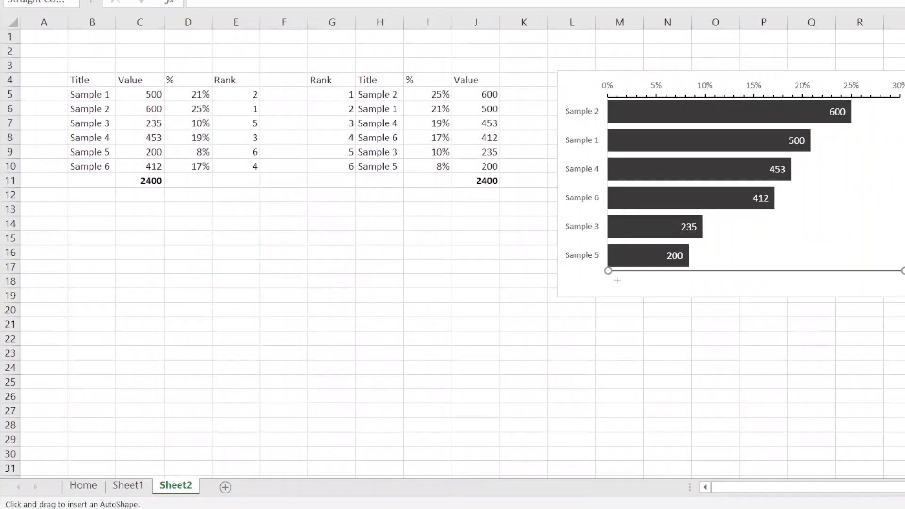
pyautogui.moveTo(676, 289)
pyautogui.mouseDown()
pyautogui.moveTo(685, 289)
pyautogui.moveTo(651, 272)
pyautogui.mouseUp()
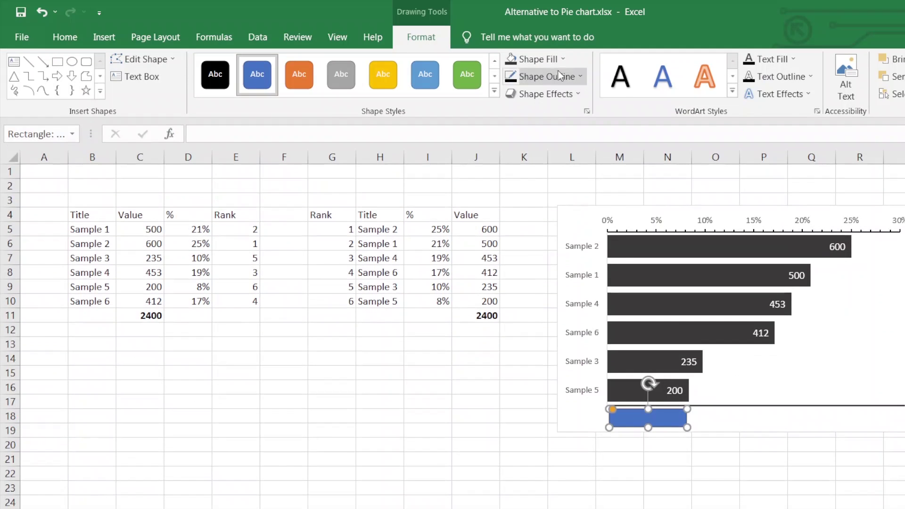
pyautogui.click(558, 58)
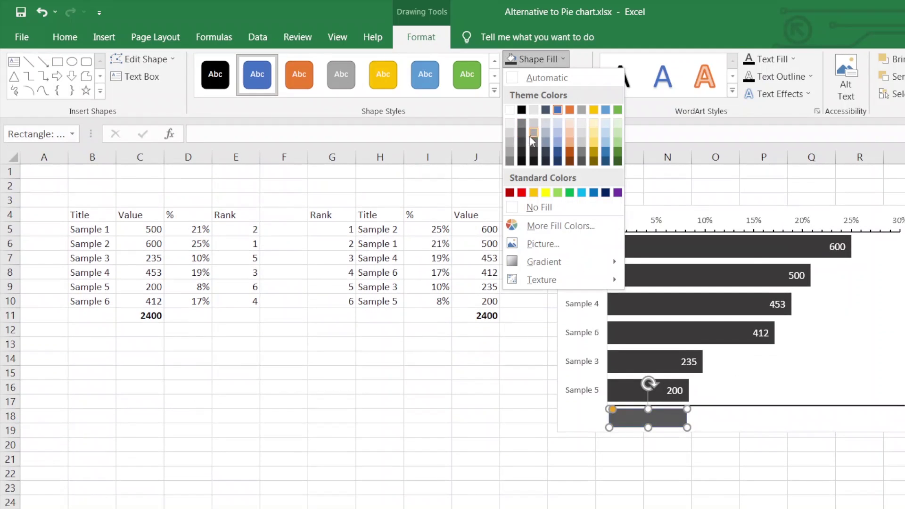
pyautogui.click(509, 110)
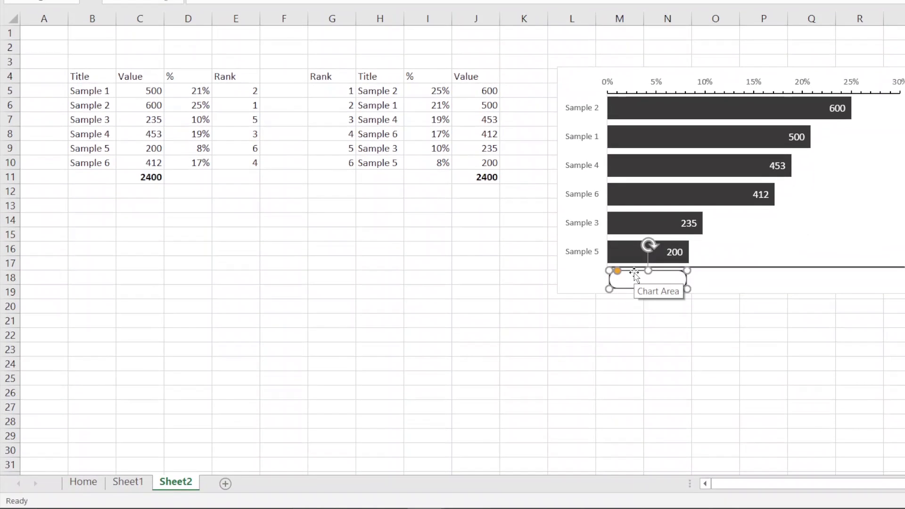
pyautogui.click(634, 275)
pyautogui.click(634, 275)
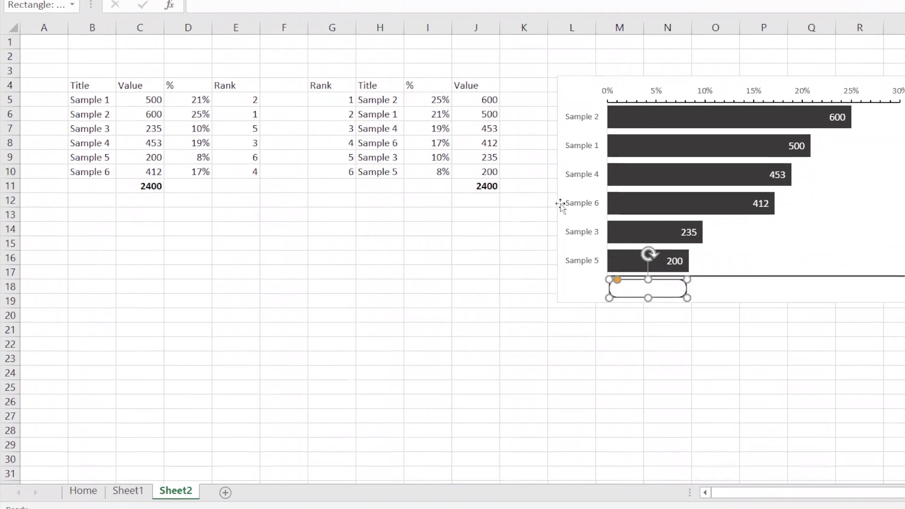
pyautogui.click(377, 135)
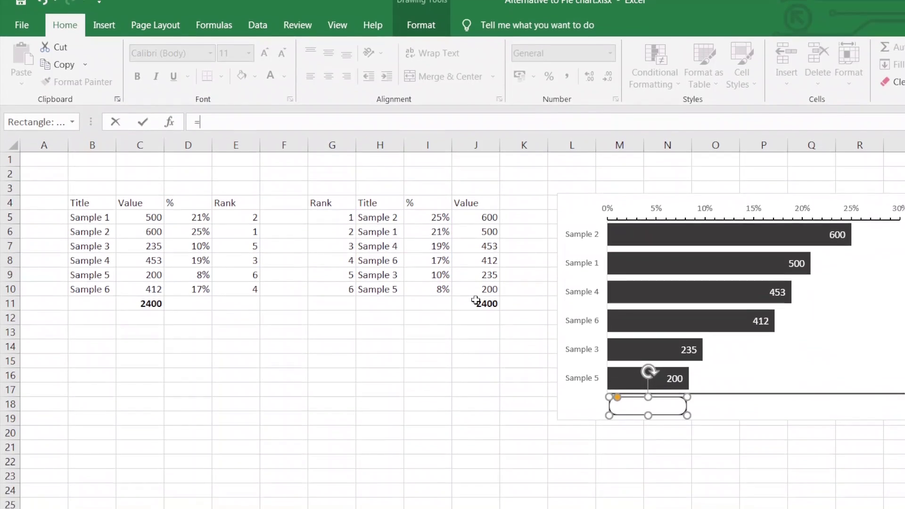
# Step: Link the box to =$J$11 so it shows 2400, centred in larger text
pyautogui.click(478, 315)
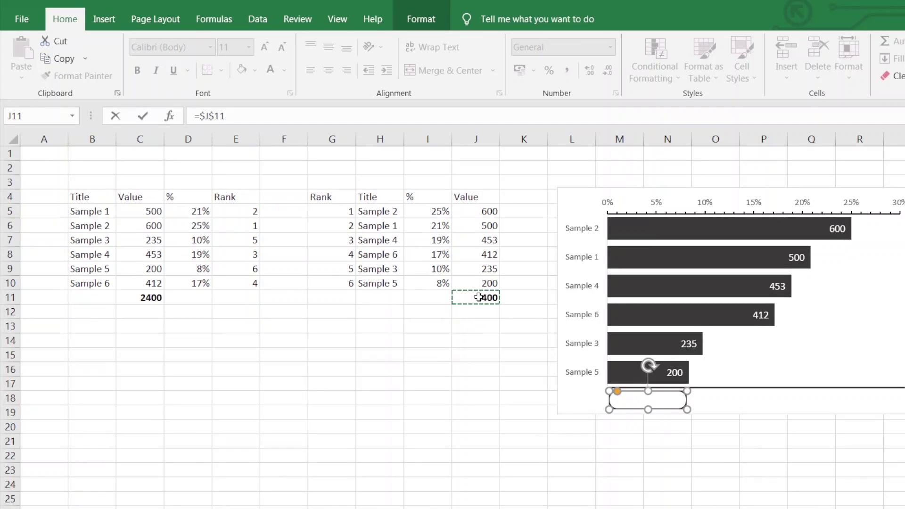
pyautogui.press('Return')
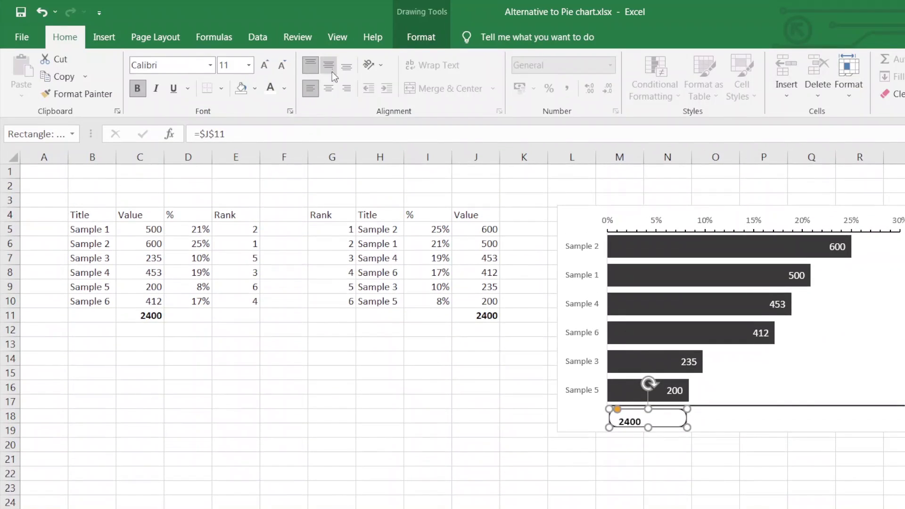
pyautogui.click(332, 69)
pyautogui.click(328, 89)
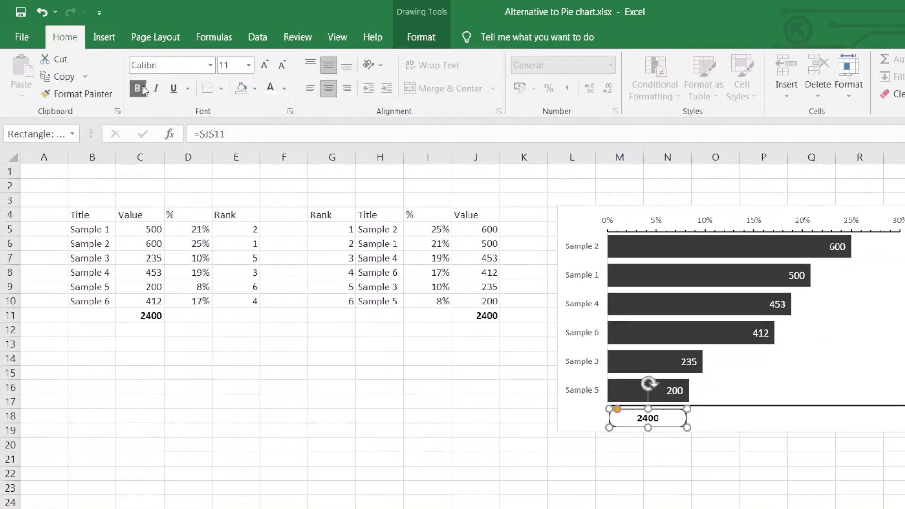
pyautogui.click(266, 68)
pyautogui.click(268, 68)
pyautogui.click(282, 66)
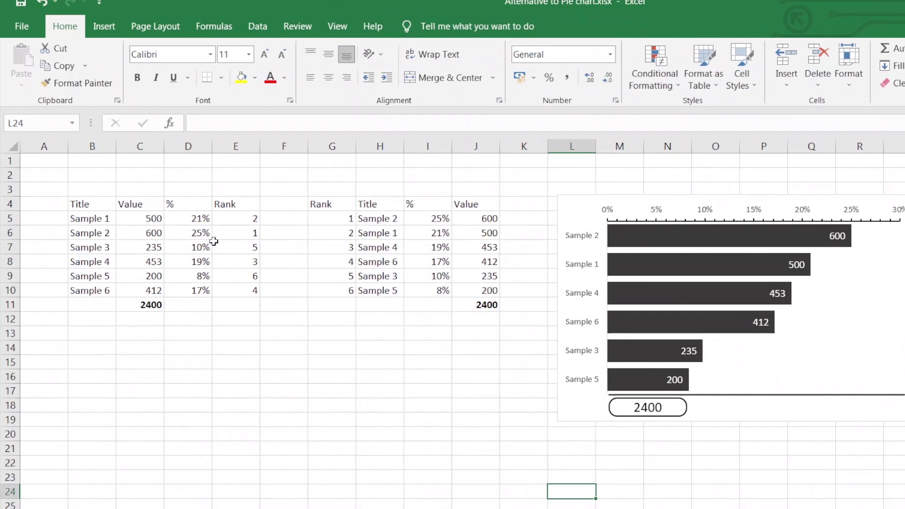
# Step: Change Sample 3's value in cell C7 to 530
pyautogui.click(147, 218)
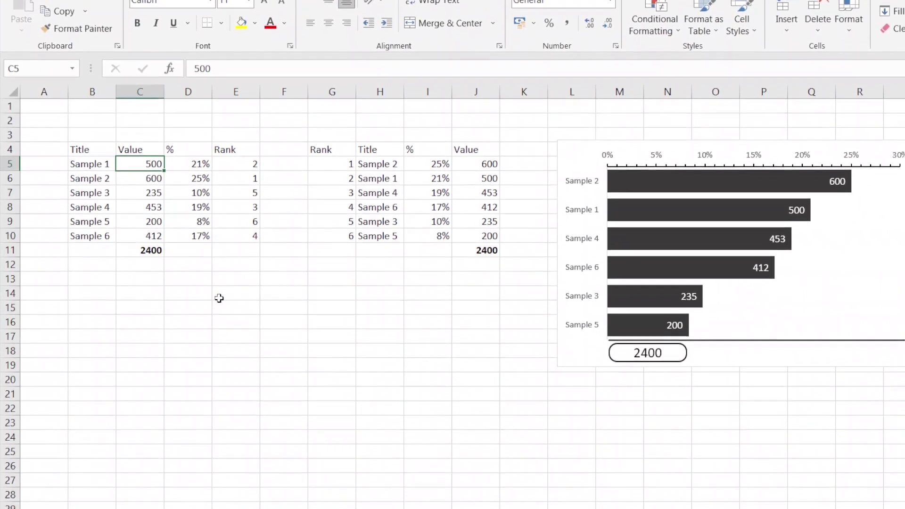
pyautogui.click(141, 193)
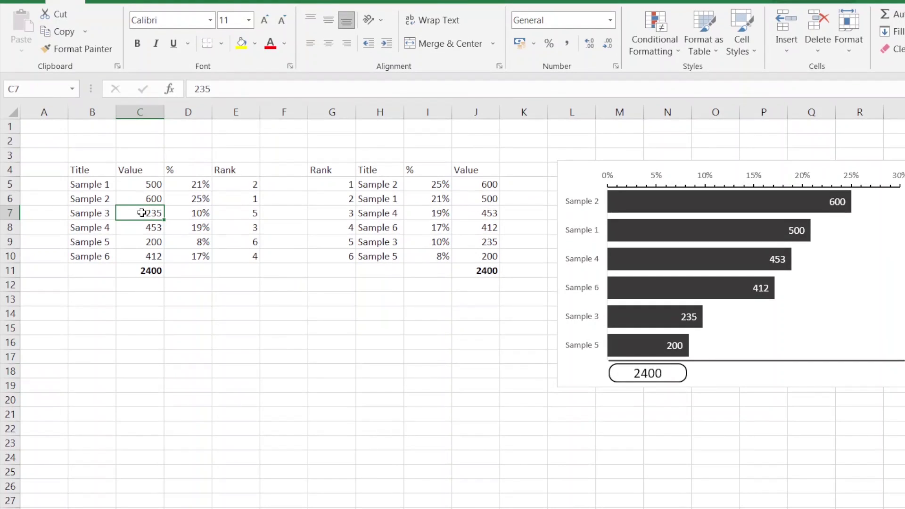
pyautogui.write('530')
pyautogui.press('Return')
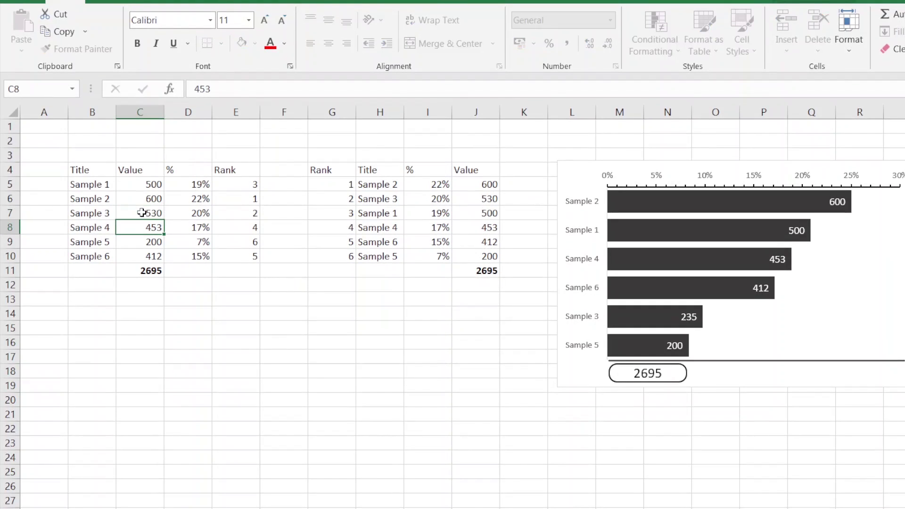